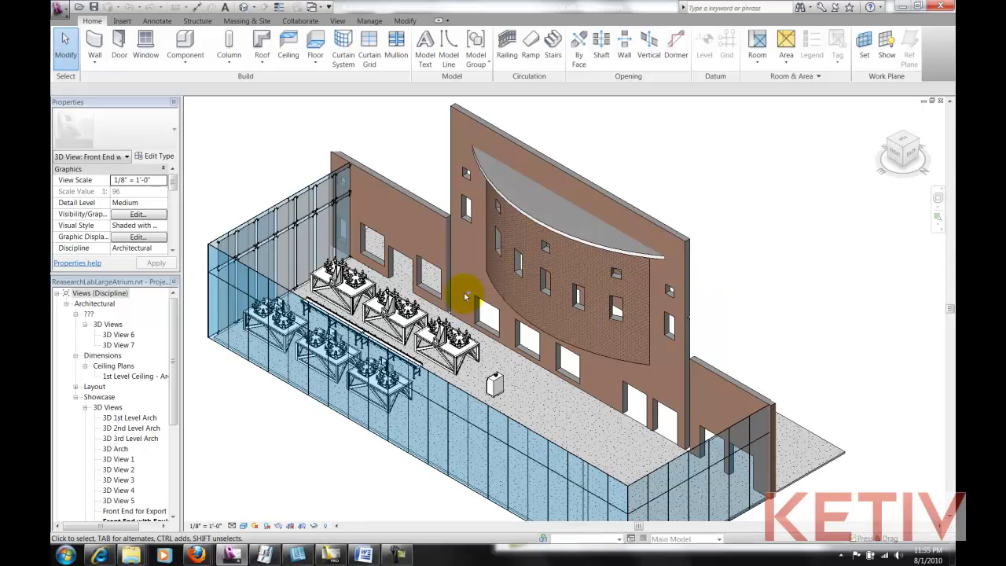
- Switch from the Revit atrium model to the Mixers.iam assembly in Inventor and enter the AEC Exchange environment
middle_click_drag(493, 311, 687, 438, "shift")
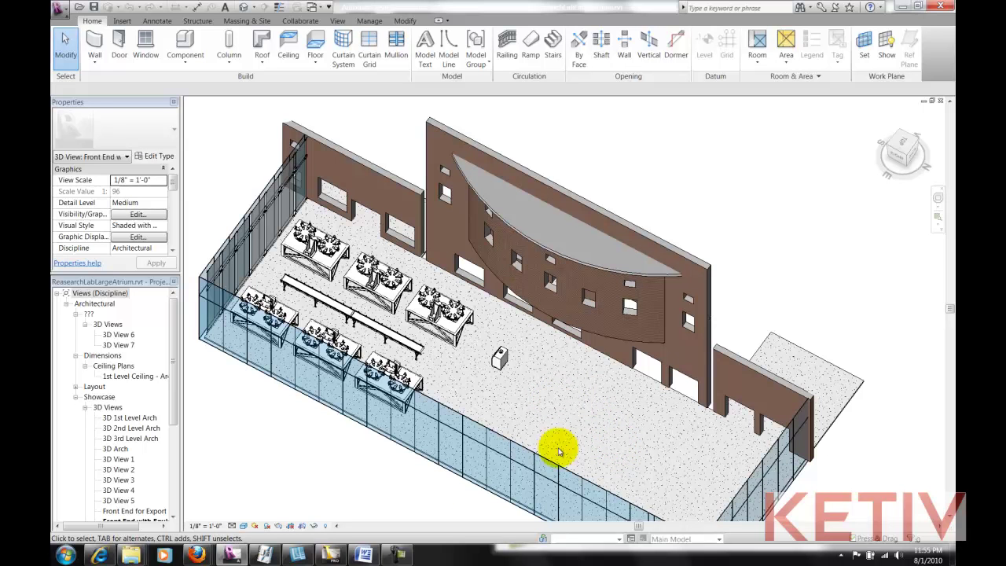
left_click(331, 555)
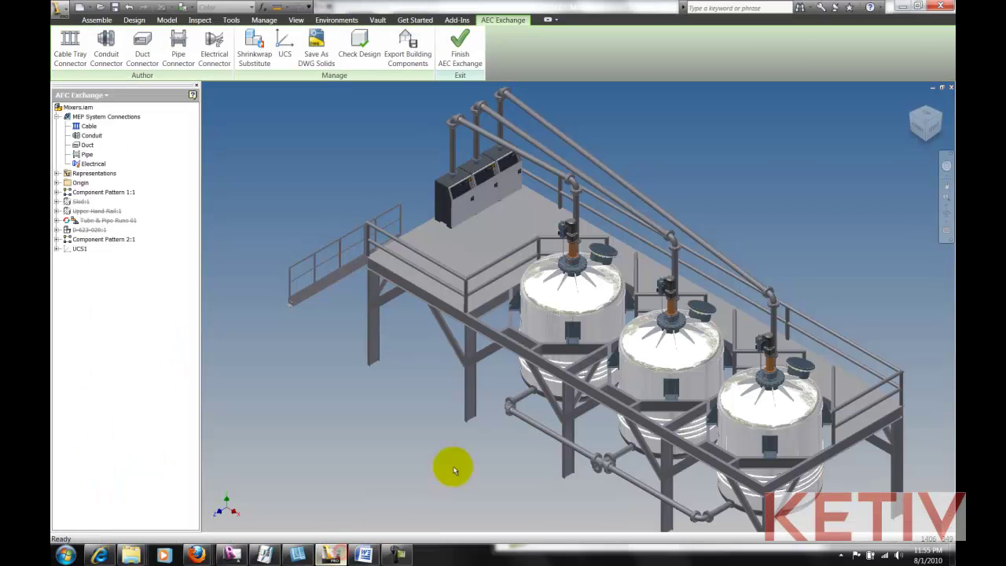
left_click(336, 20)
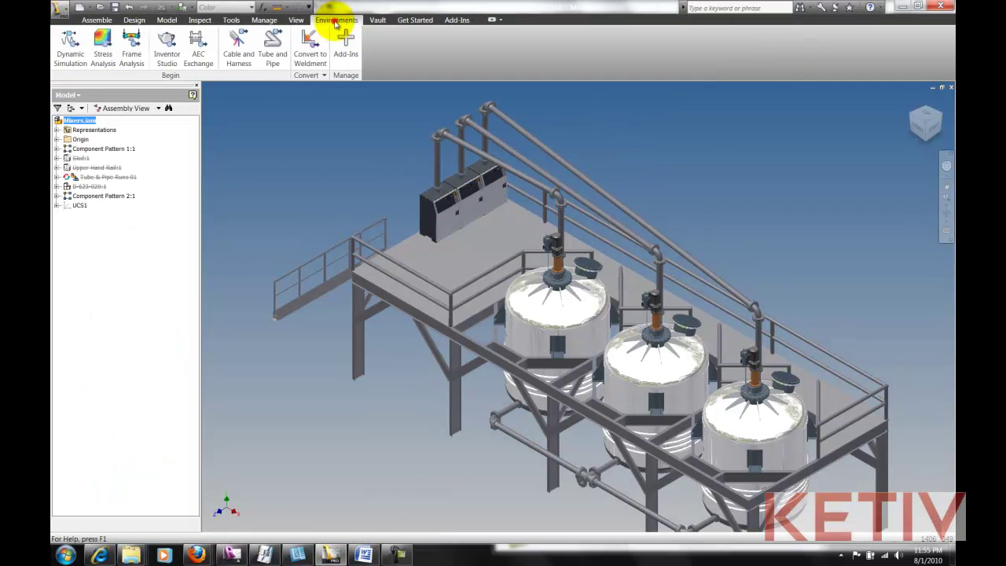
left_click(198, 44)
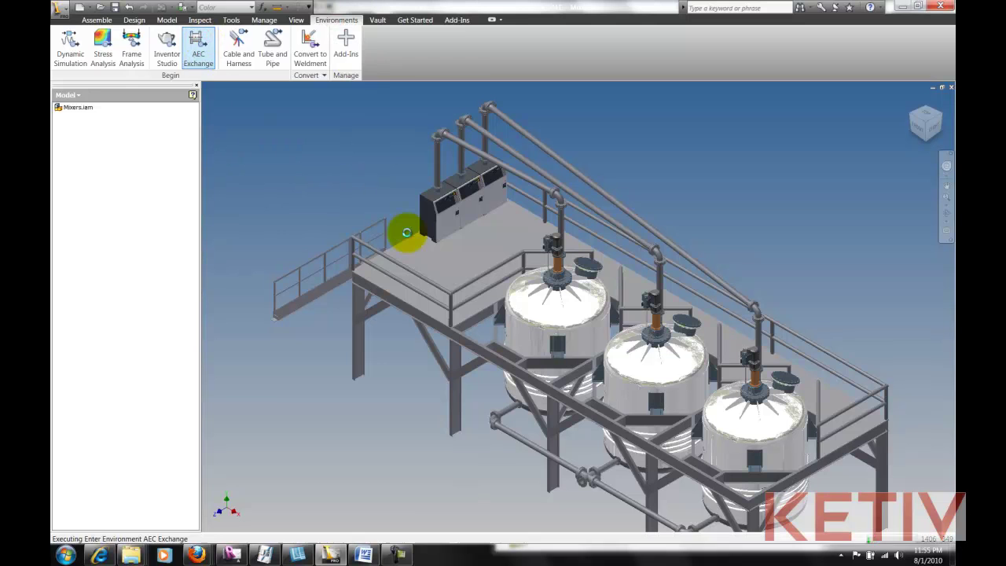
scroll(314, 162, "up", 3)
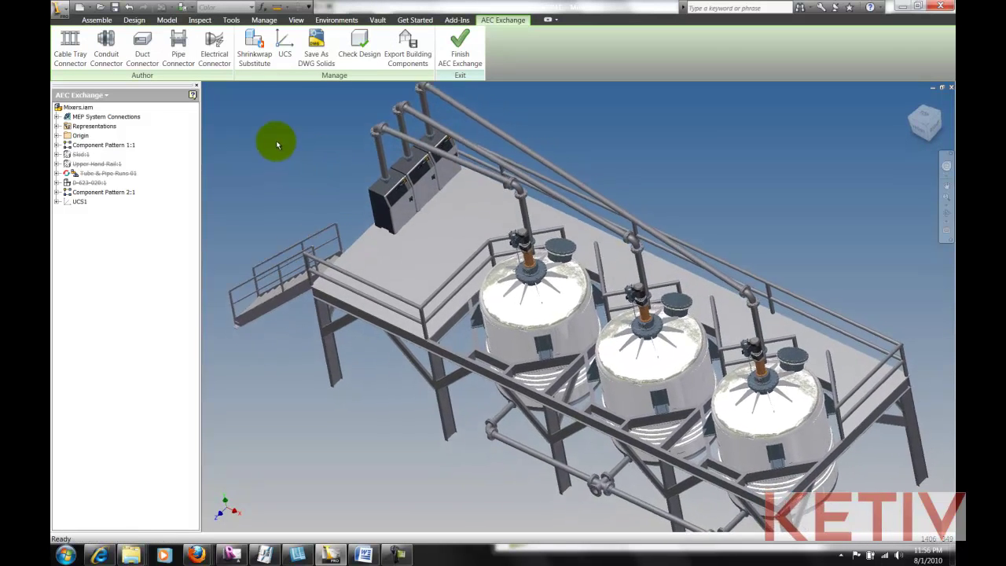
- Start a circular pipe connector on the open flange of the lower pipe run and set its system type to Other
left_click(187, 50)
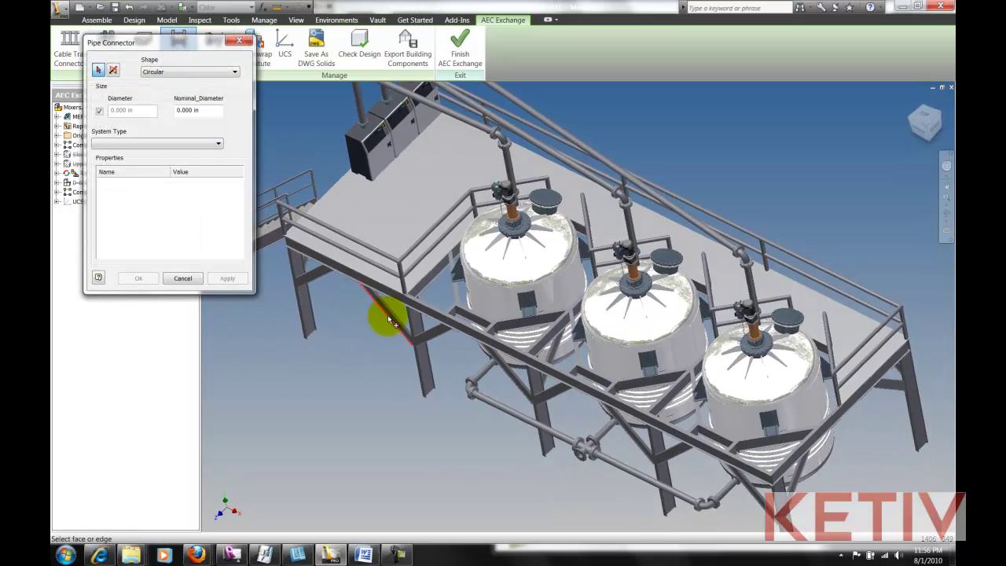
scroll(570, 484, "up", 3)
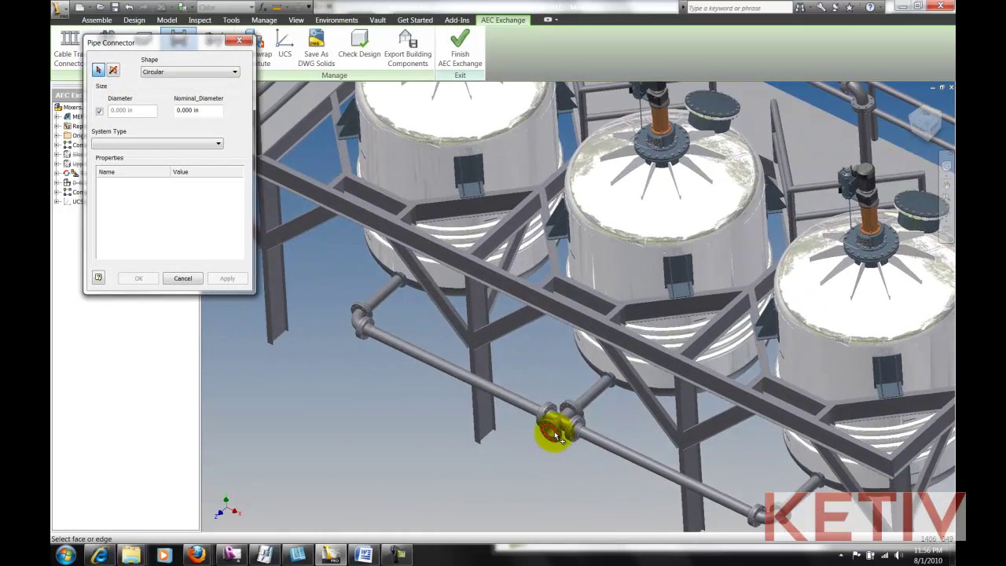
left_click(537, 438)
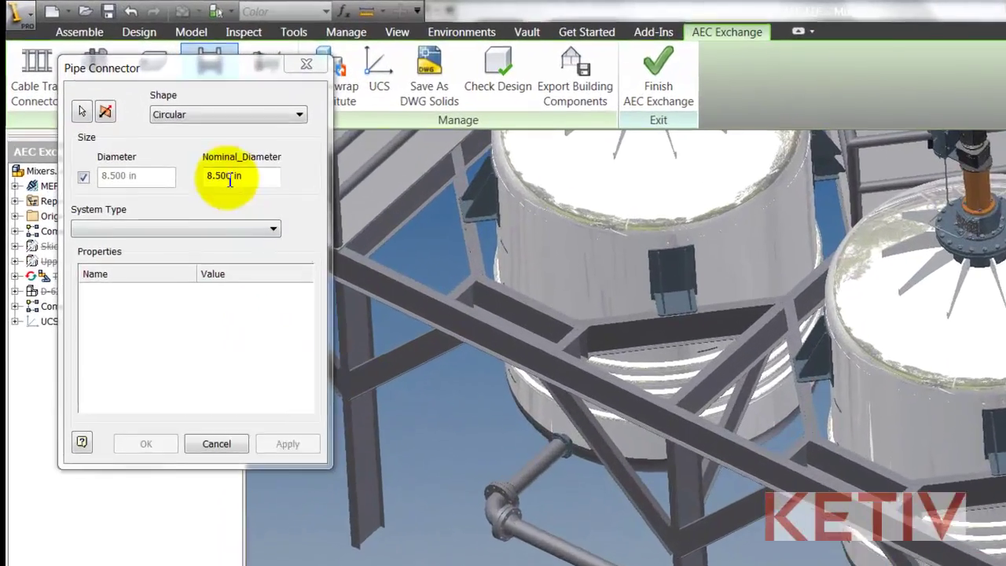
left_click(200, 111)
left_click(264, 238)
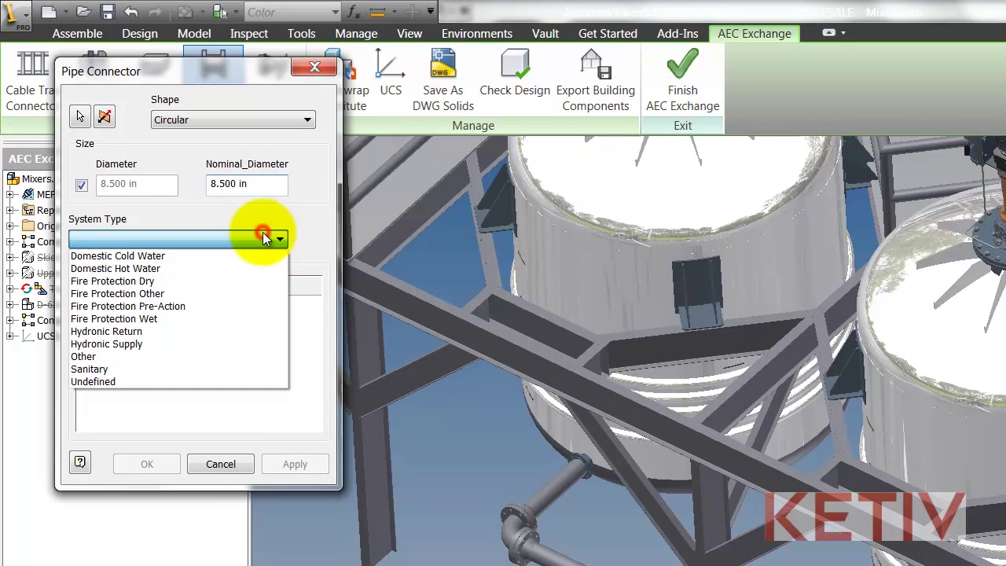
left_click(157, 356)
- Set the pipe connector's slope adjustment constraint to True and keep the loss method at None
left_click(268, 319)
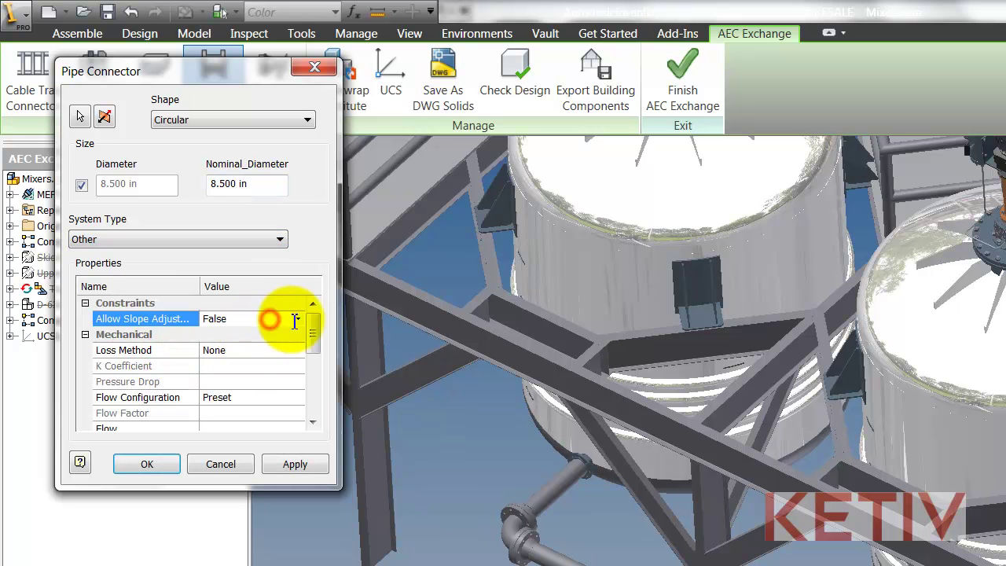
left_click(297, 319)
left_click(286, 343)
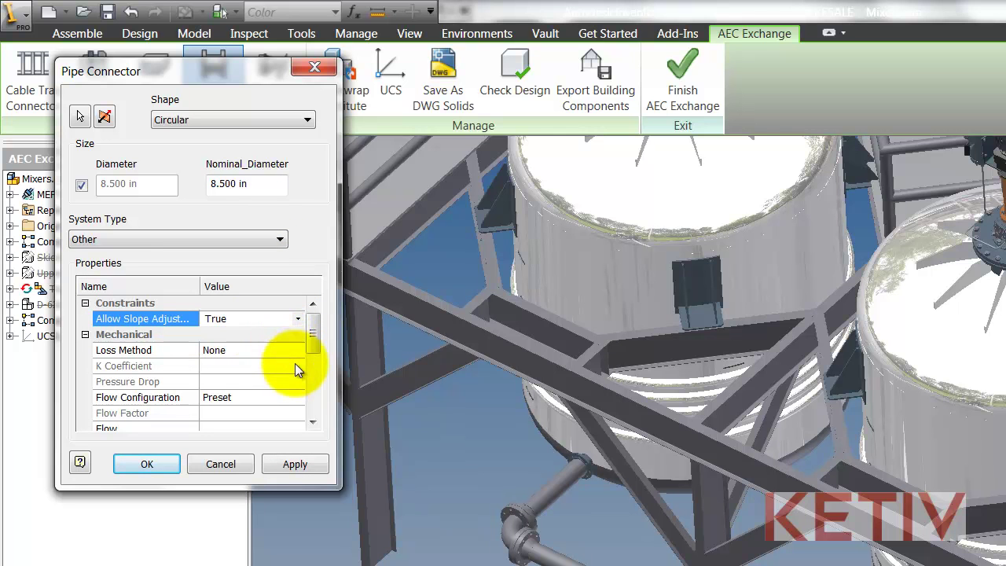
left_click(296, 349)
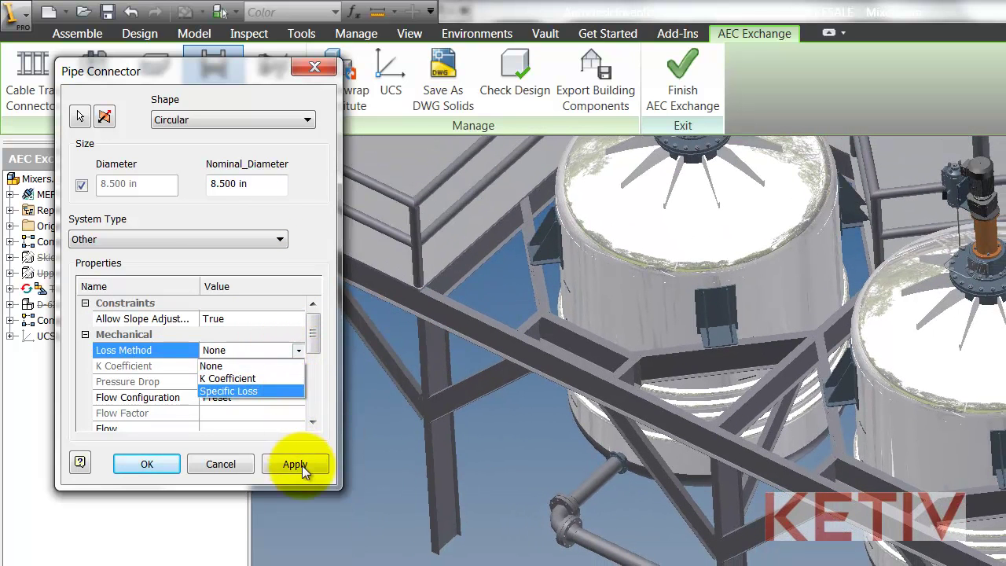
left_click(321, 383)
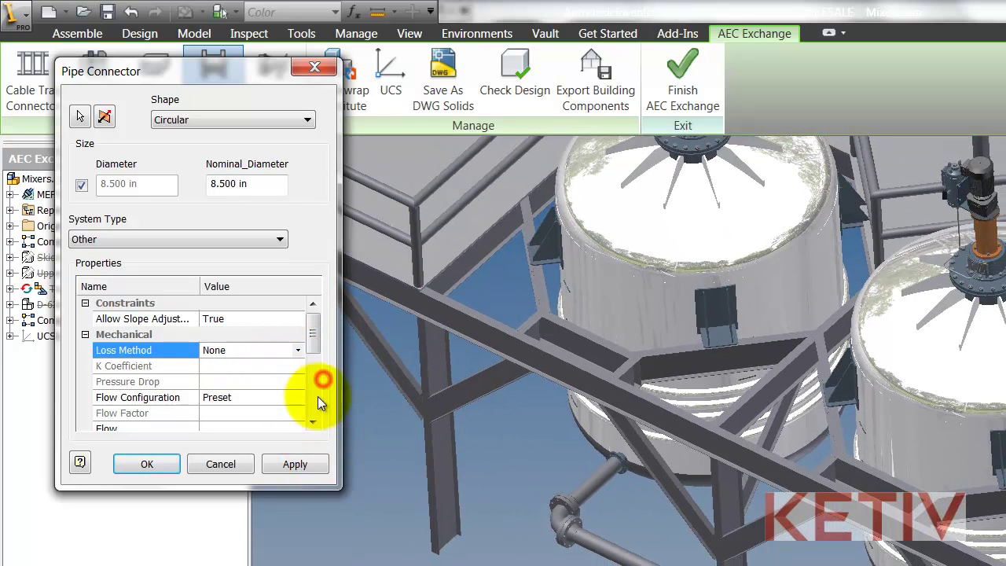
- Set the pipe connector's flow direction to Out and connection type to Flange, and create the connector
left_click_drag(312, 345, 309, 378)
left_click(297, 350)
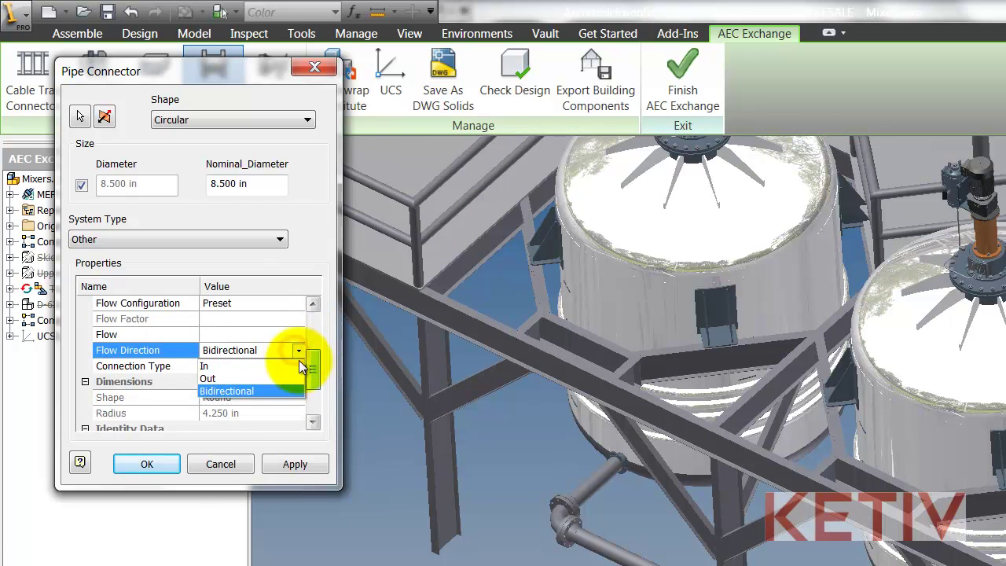
left_click(292, 379)
left_click(297, 366)
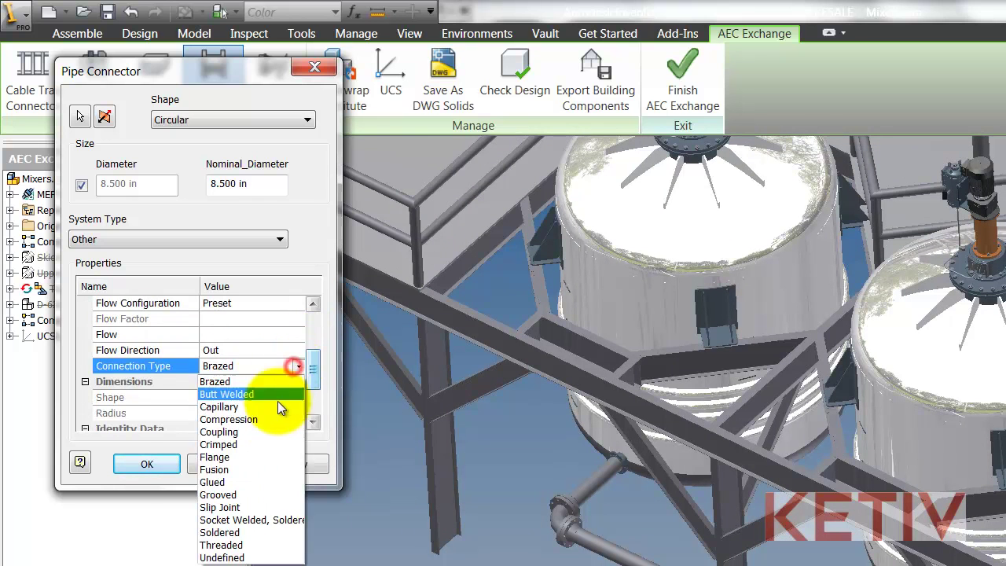
left_click(256, 458)
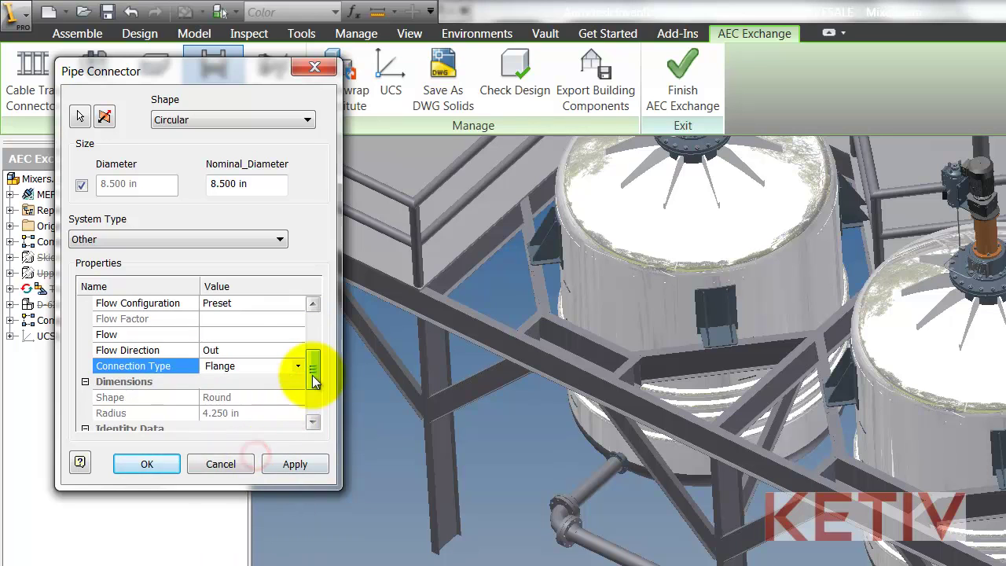
left_click(158, 460)
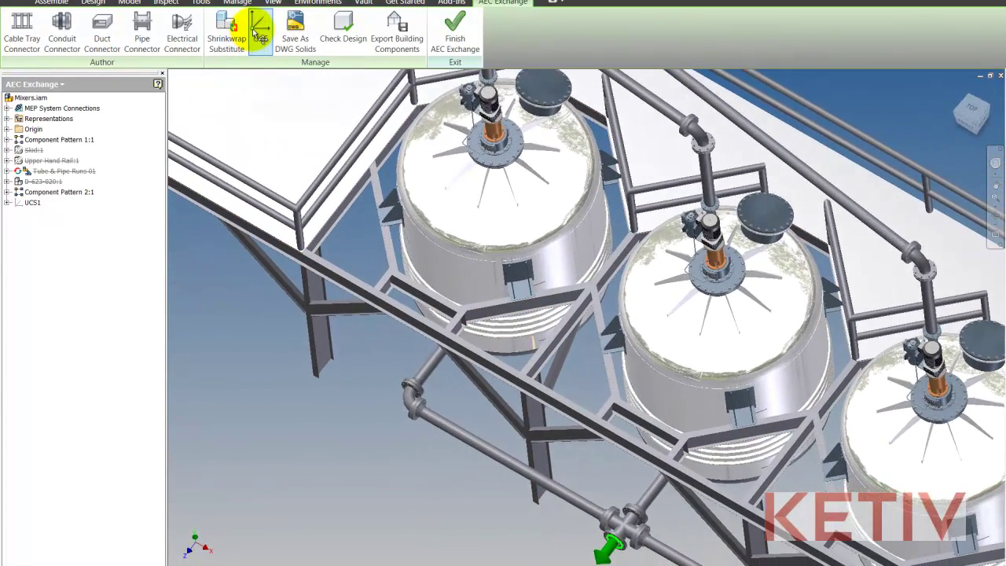
- Create a UCS at the assembly's absolute origin and rotate it 90 degrees about its X axis
left_click(258, 33)
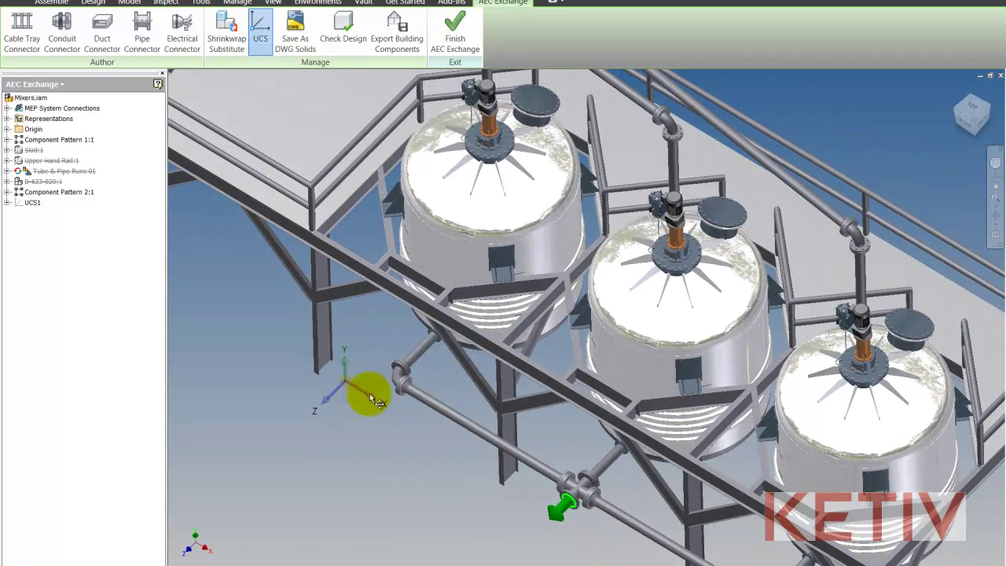
type("0")
key("Tab")
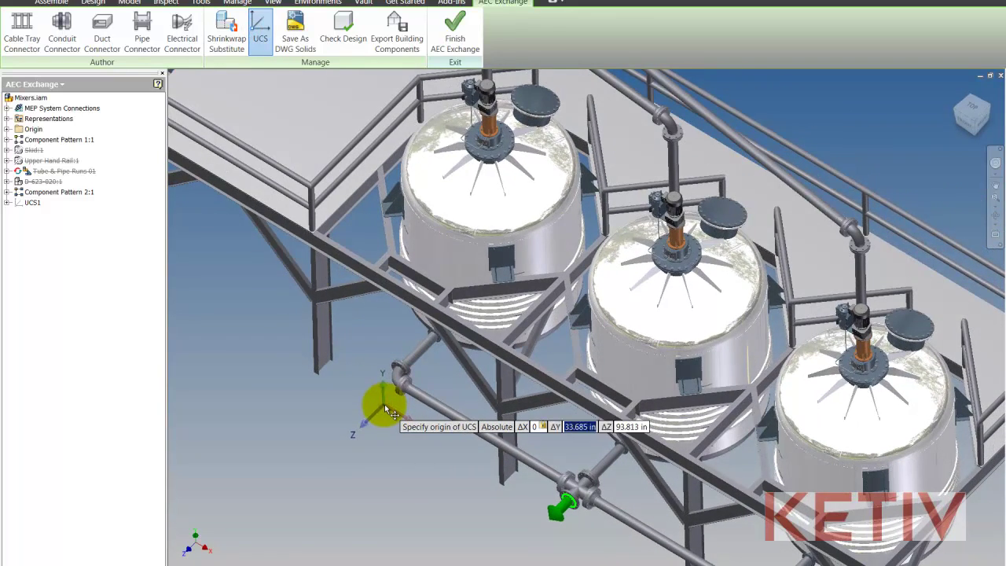
key("Tab")
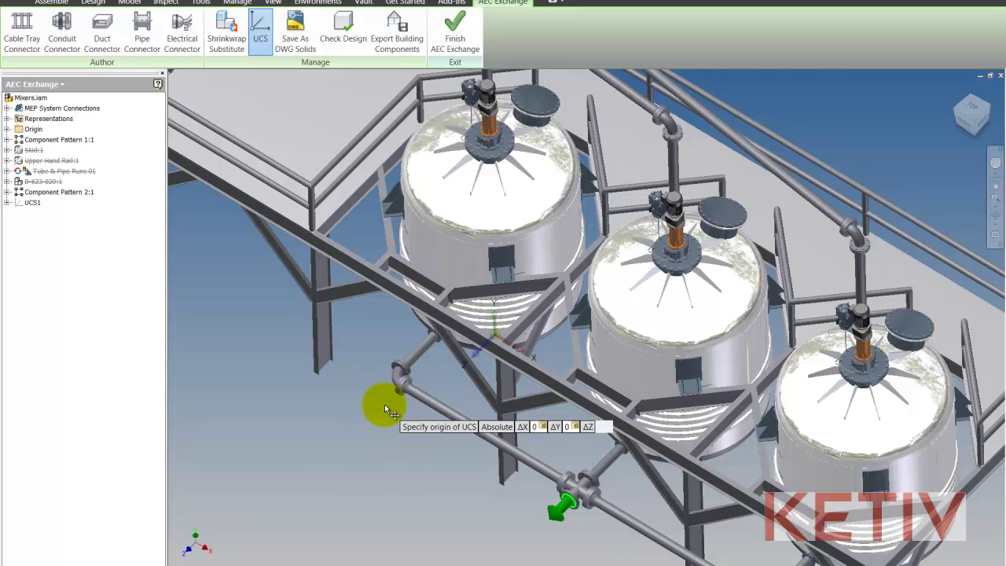
key("Return")
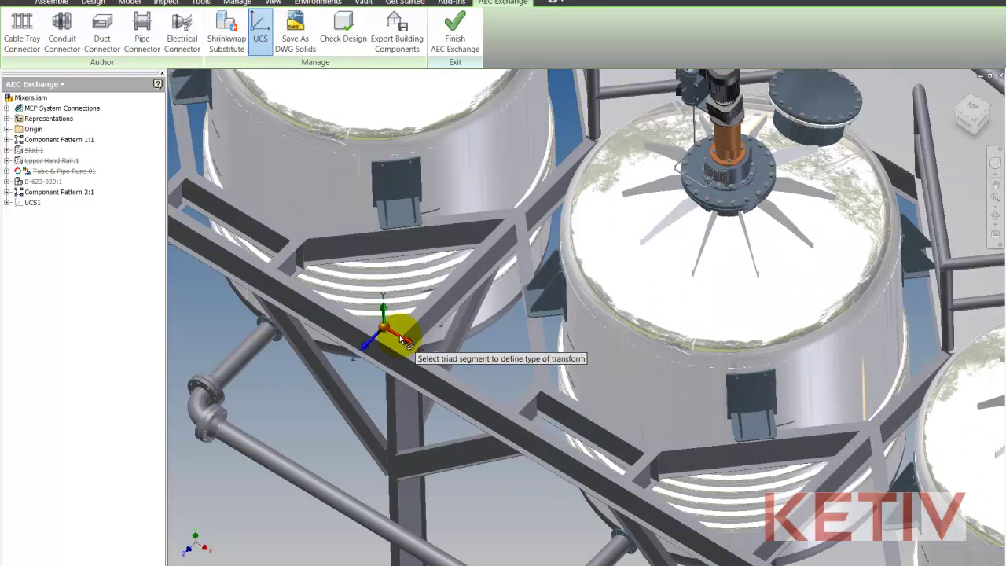
left_click(402, 338)
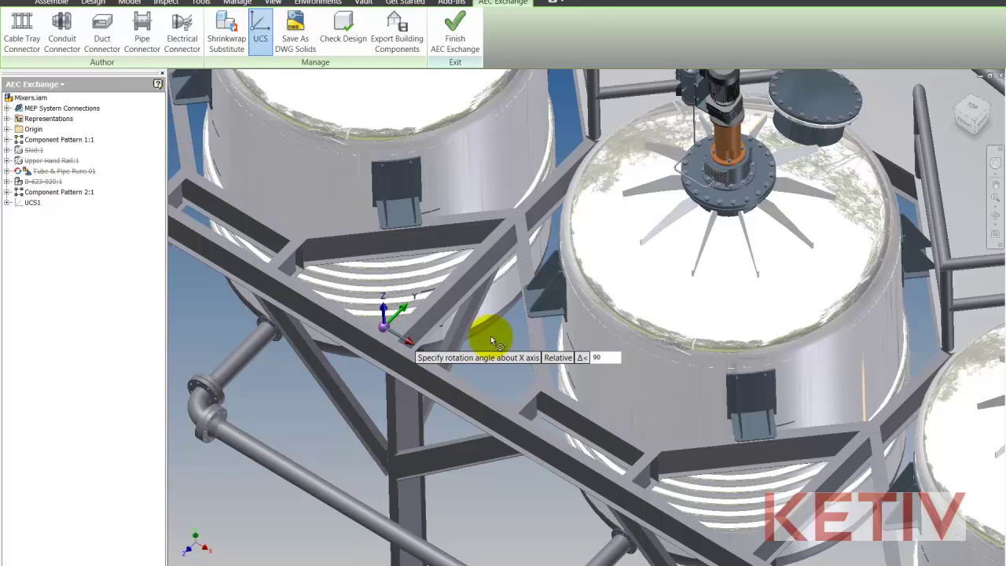
key("Return")
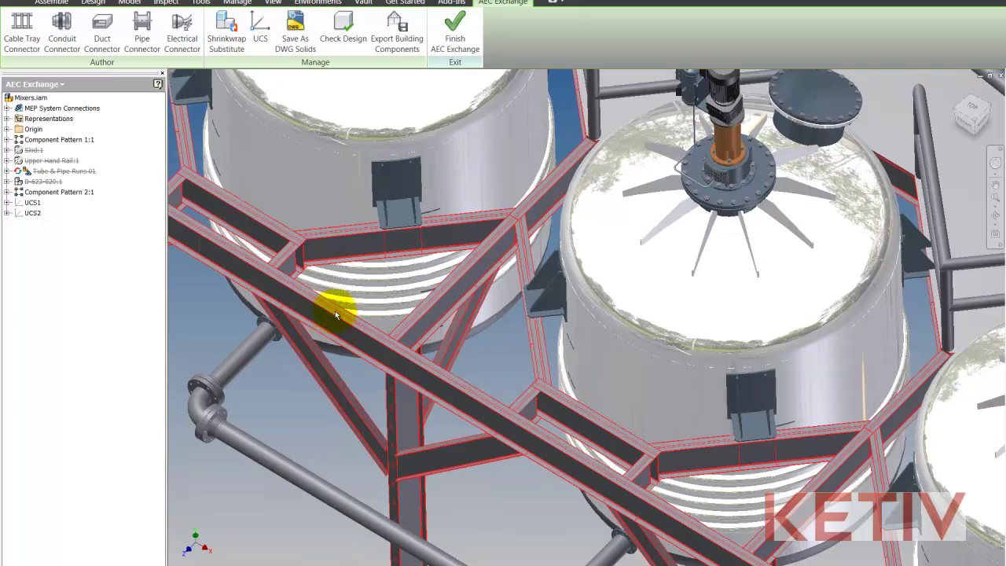
- Start a shrinkwrap substitute part named Mixers_Substitute_3 from the Standard.ipt template, saving the affected files and updating the assembly
scroll(205, 250, "down", 3)
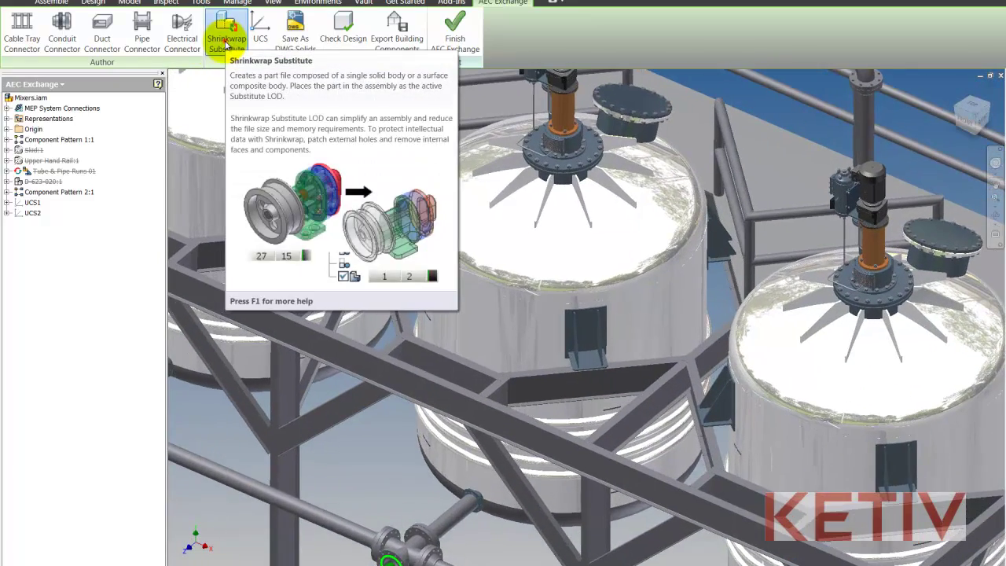
left_click(226, 45)
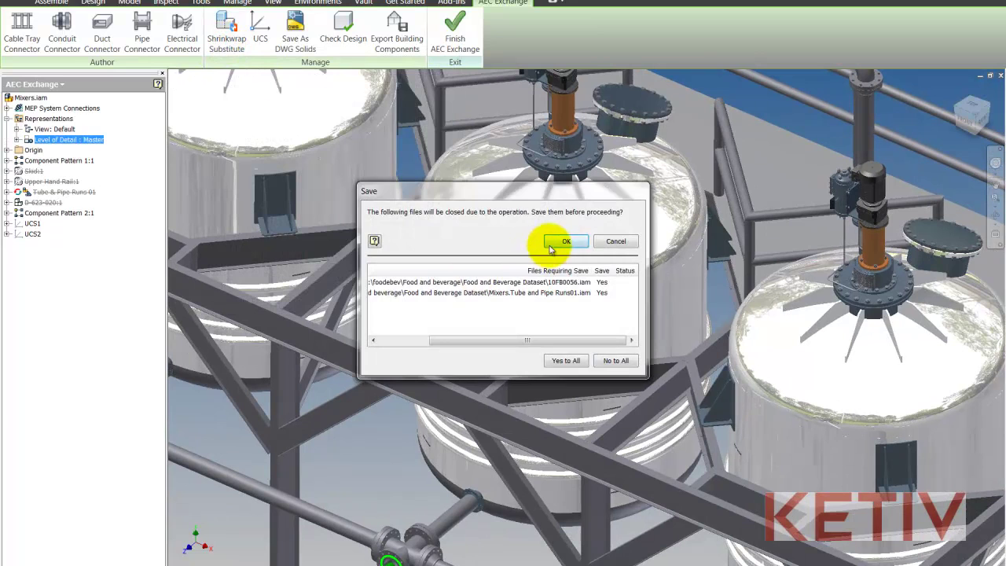
left_click(554, 243)
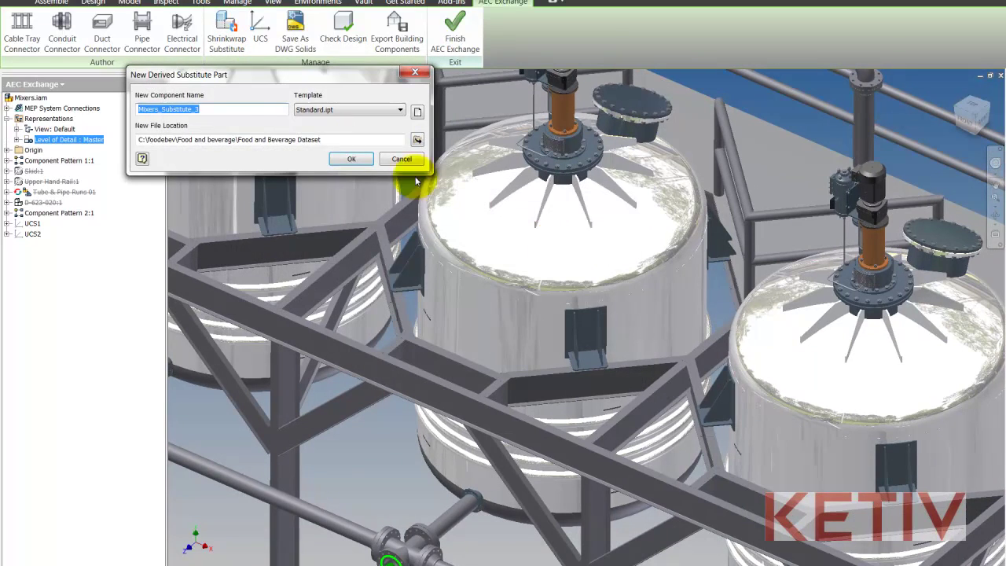
left_click(352, 159)
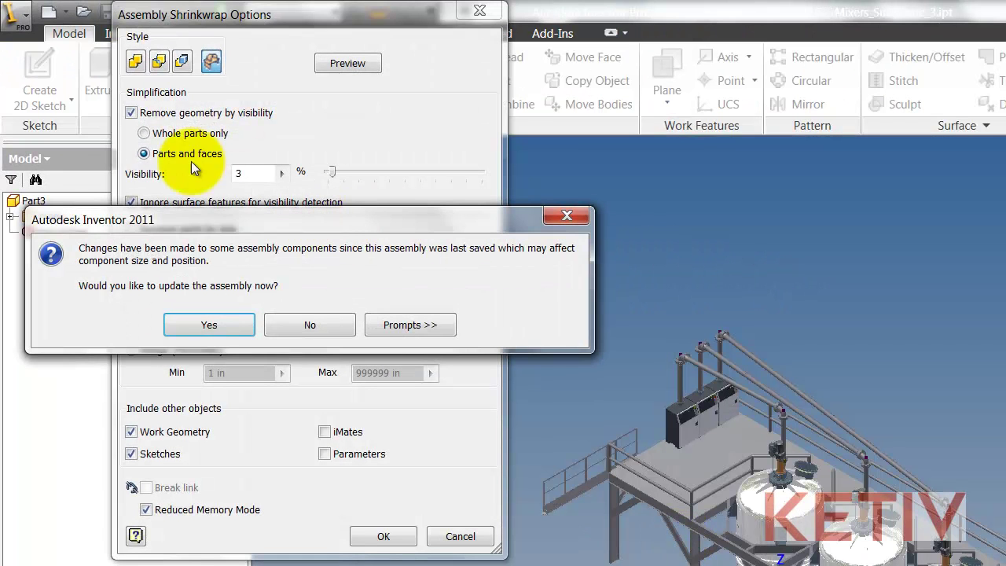
left_click(217, 324)
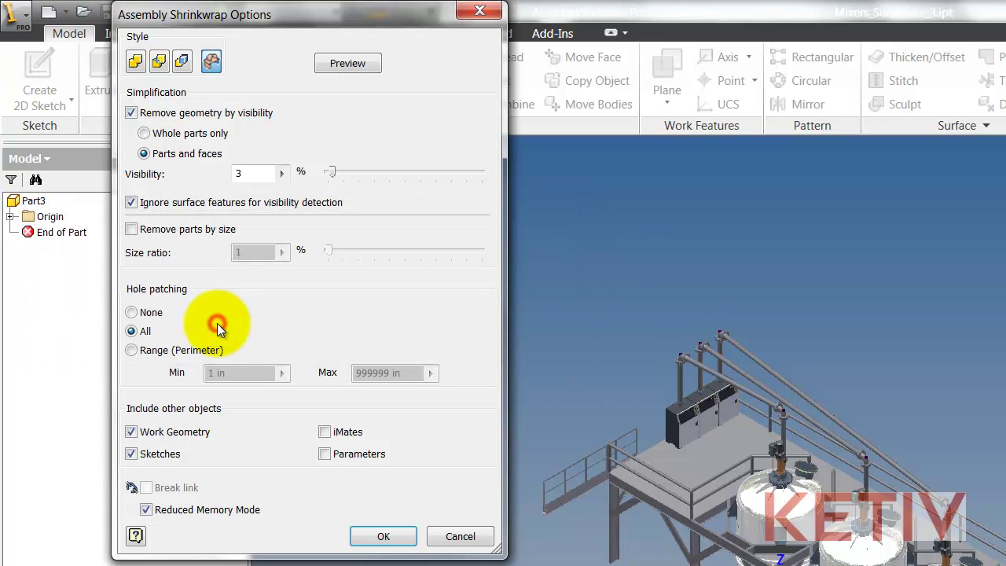
- Set the shrinkwrap to remove whole parts only at 5% visibility and exclude work geometry and sketches
left_click(155, 137)
double_click(244, 173)
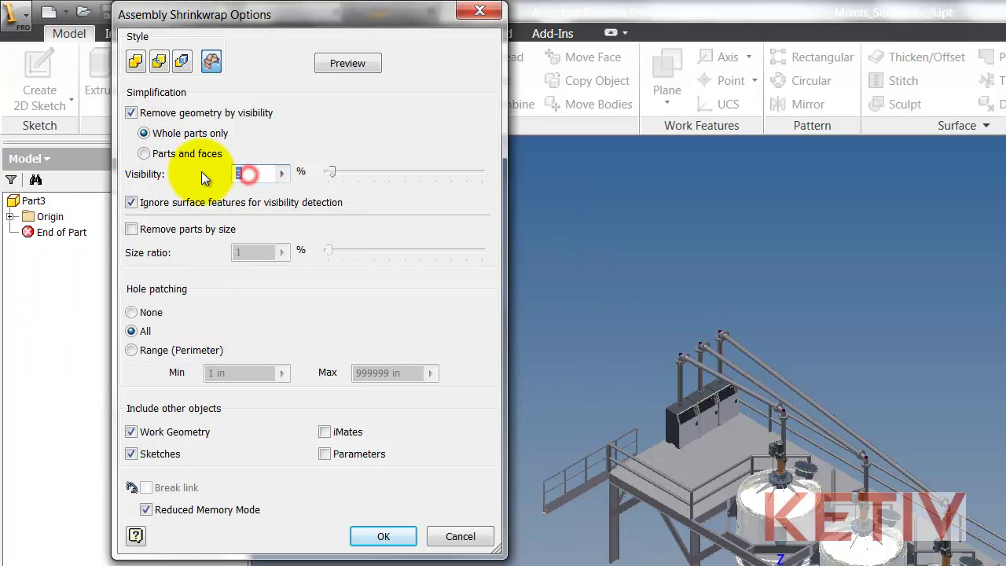
type("5")
scroll(738, 427, "up", 5)
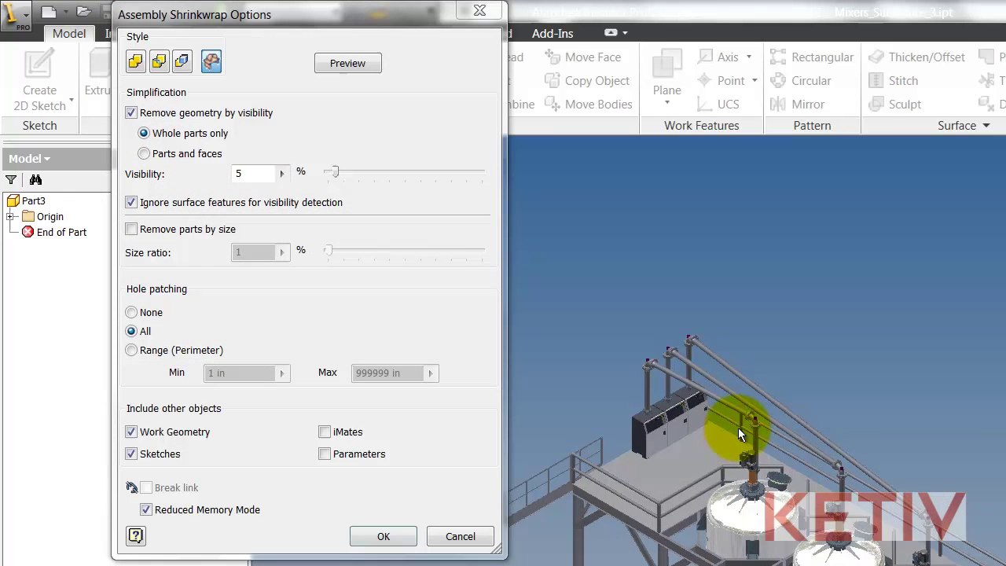
left_click(131, 431)
- Preview the simplified mixer assembly, inspect the tank tops and frame, and generate the shrinkwrap substitute
left_click(348, 61)
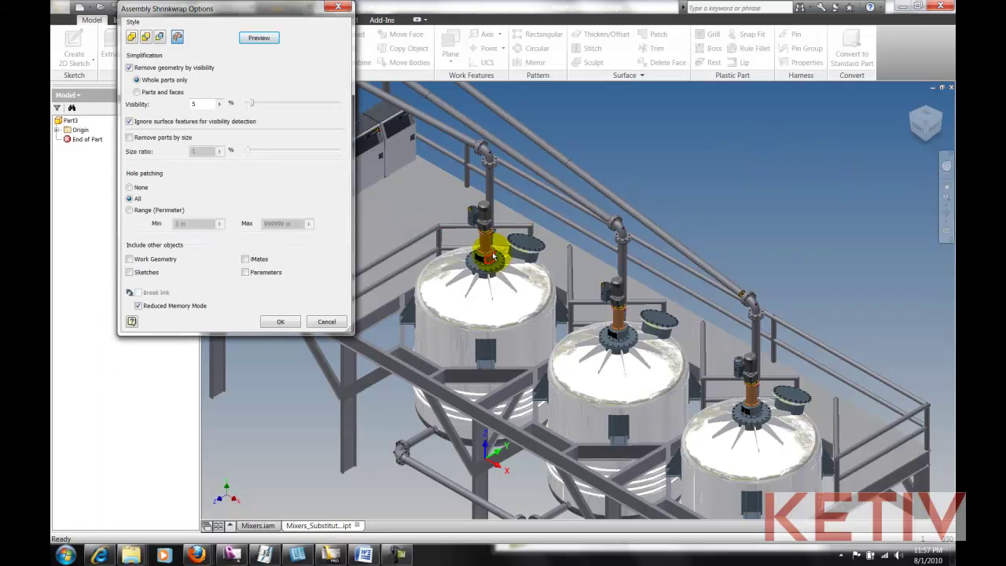
scroll(480, 244, "up", 5)
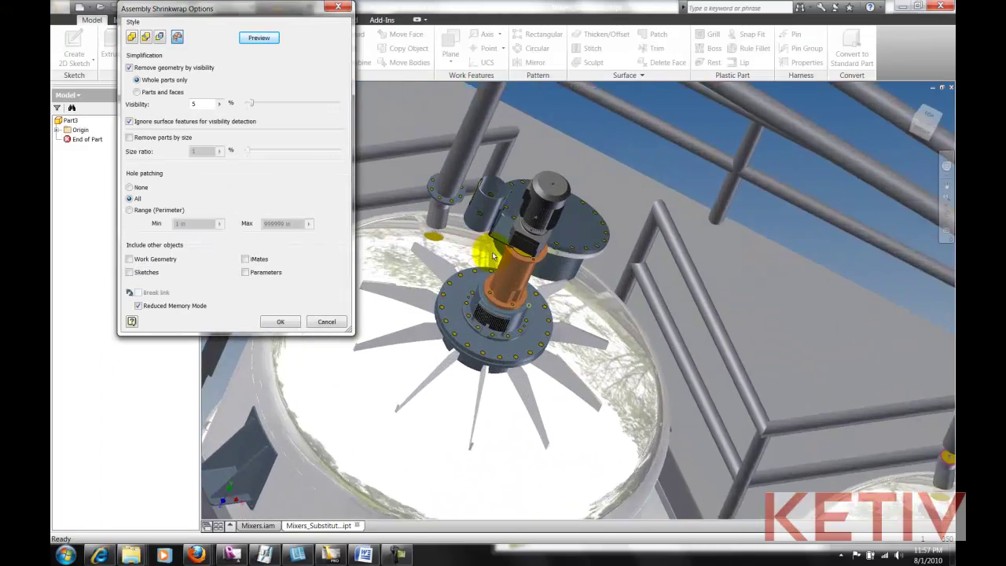
middle_click_drag(492, 252, 493, 256, "shift")
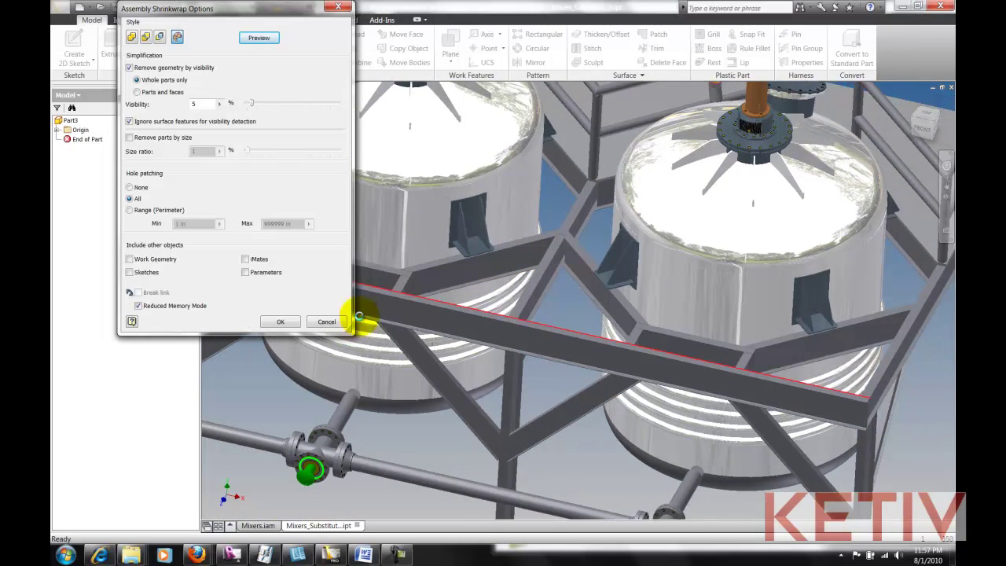
left_click(288, 323)
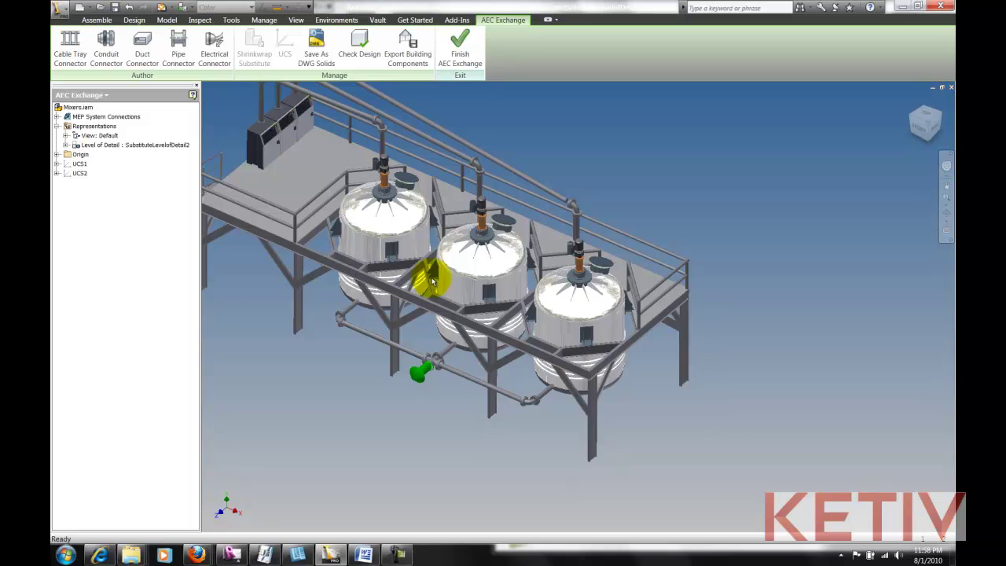
middle_click_drag(432, 281, 486, 297)
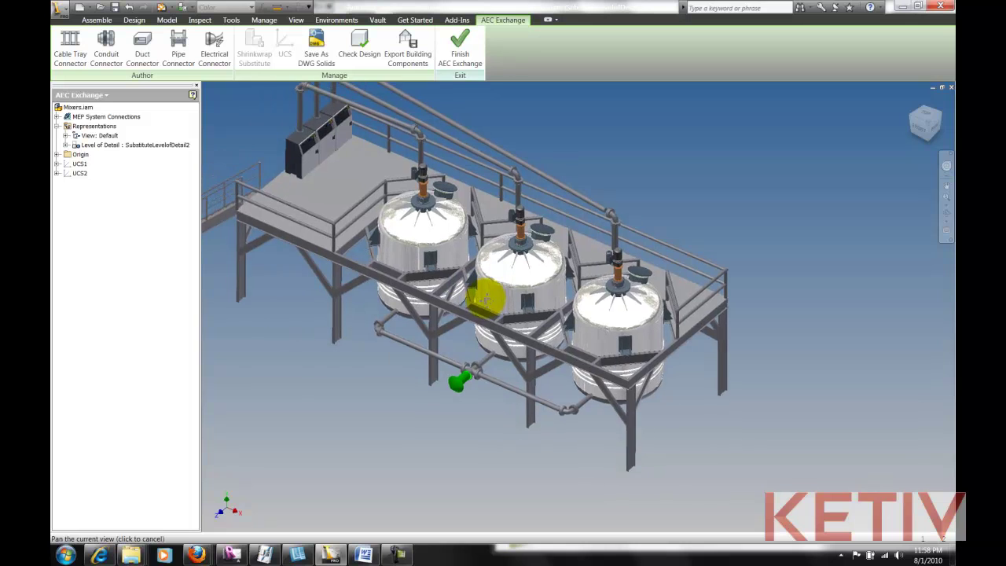
- Set up the mixers' building component export with UCS1 as the orientation, reviewing the description, manufacturer, model and URL properties
left_click(407, 49)
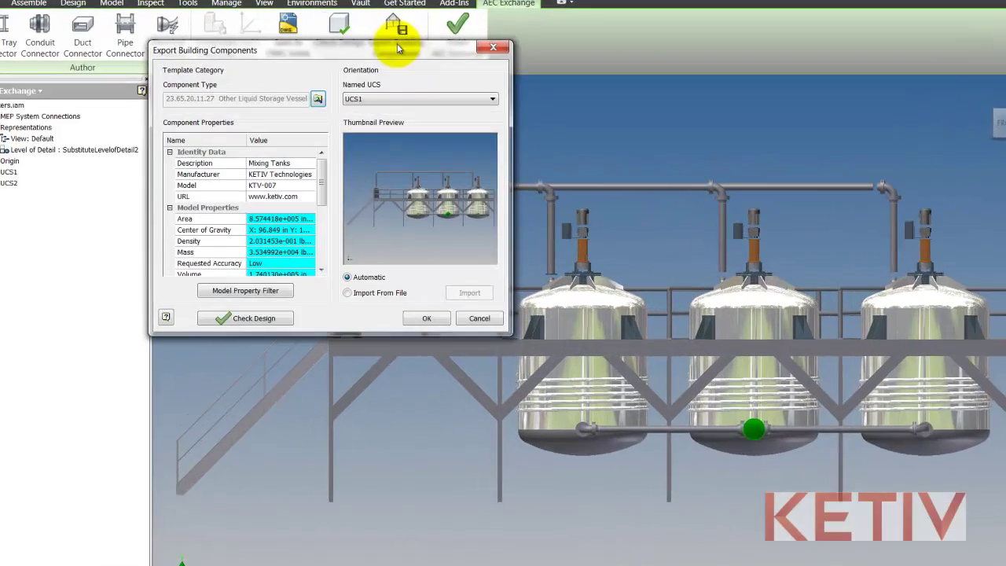
left_click(388, 99)
left_click(386, 122)
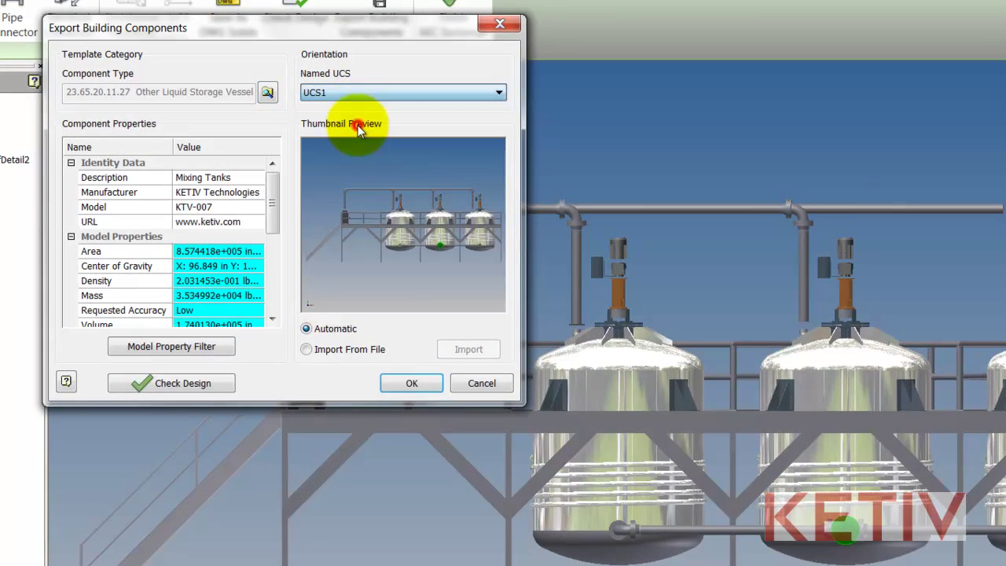
left_click(244, 178)
left_click(231, 196)
left_click(233, 207)
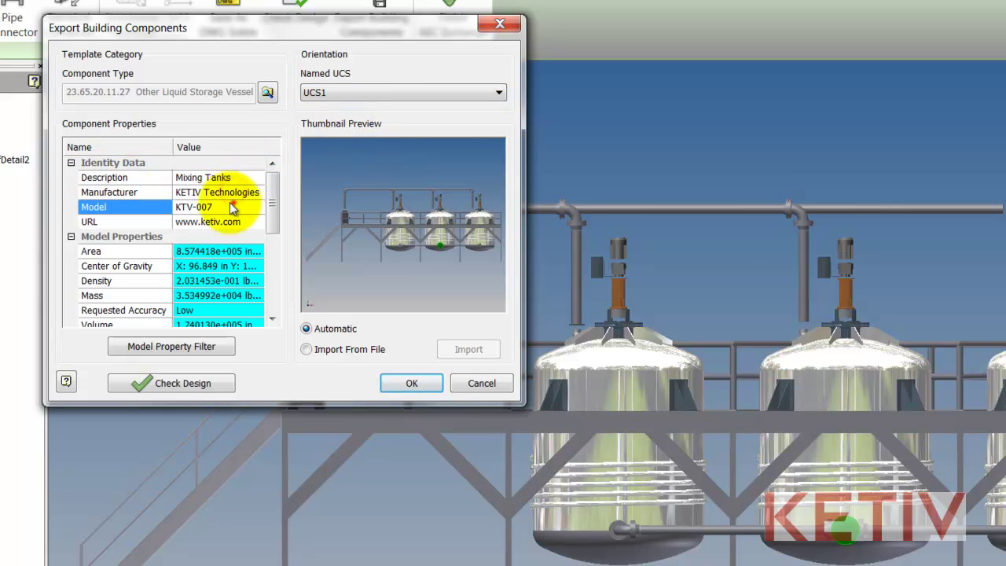
left_click(250, 222)
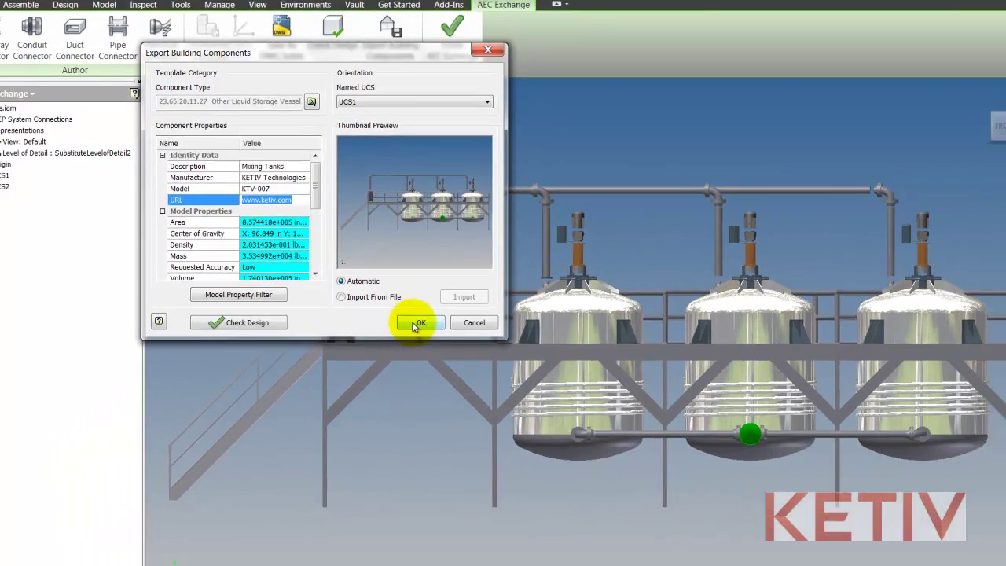
left_click(404, 386)
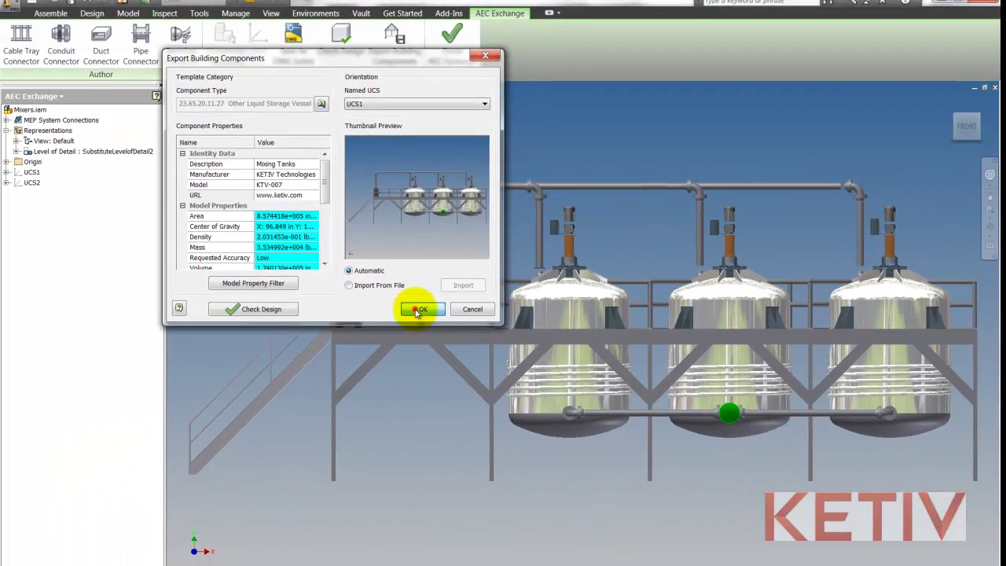
- Save the exported component as Mixers.iam.adsk on the Desktop, accepting the location outside the active project
left_click(504, 194)
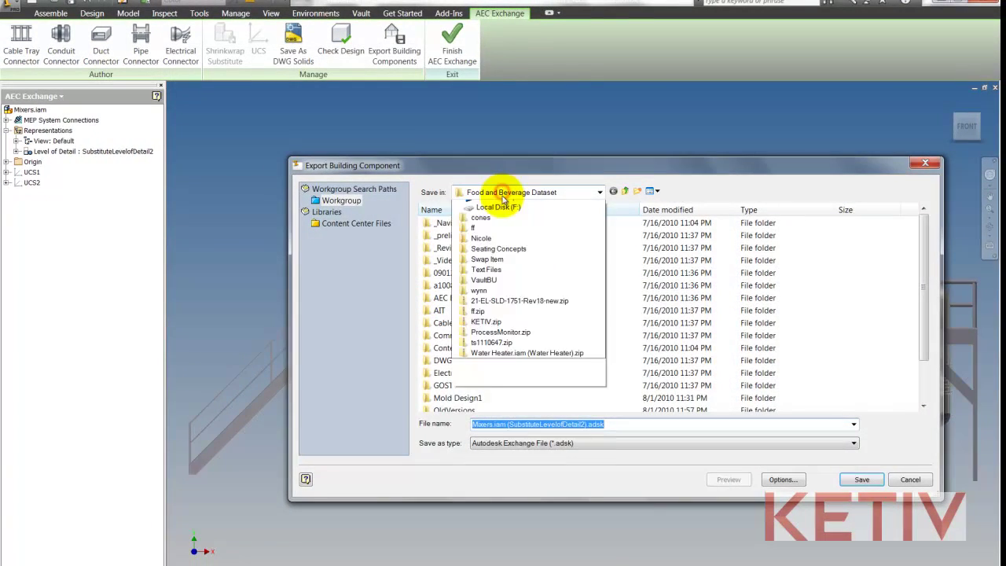
left_click(506, 218)
left_click(595, 365)
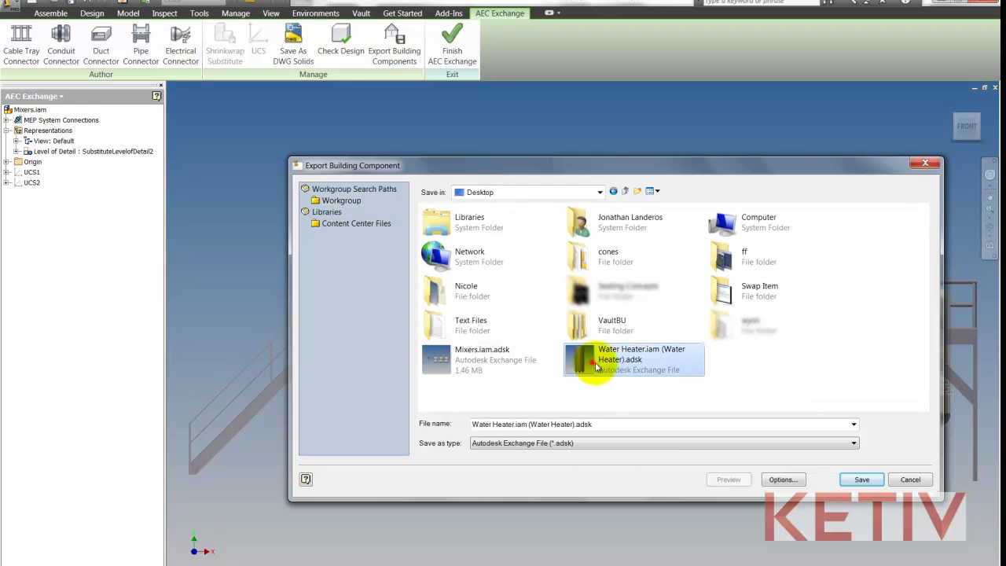
left_click(438, 370)
left_click(862, 479)
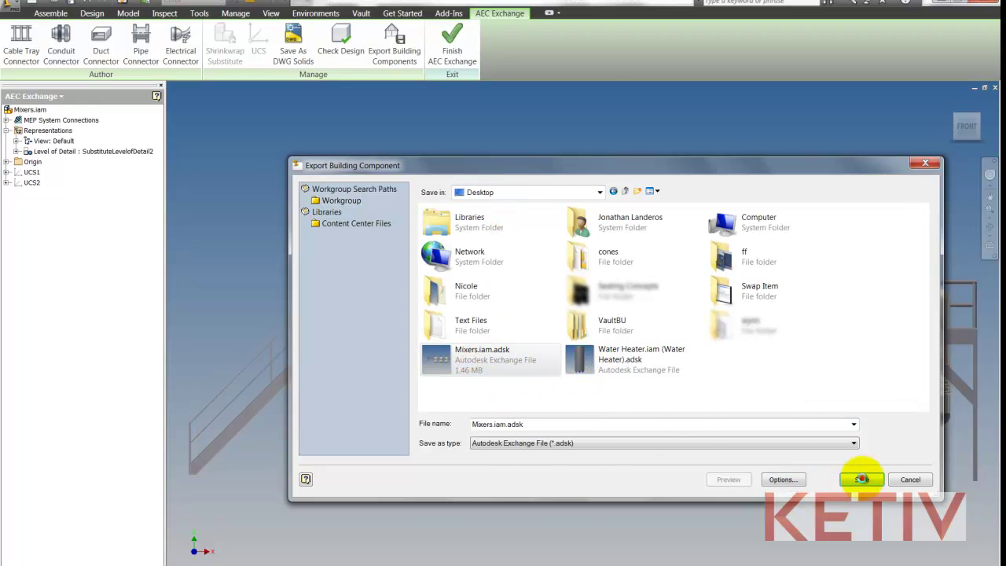
left_click(543, 300)
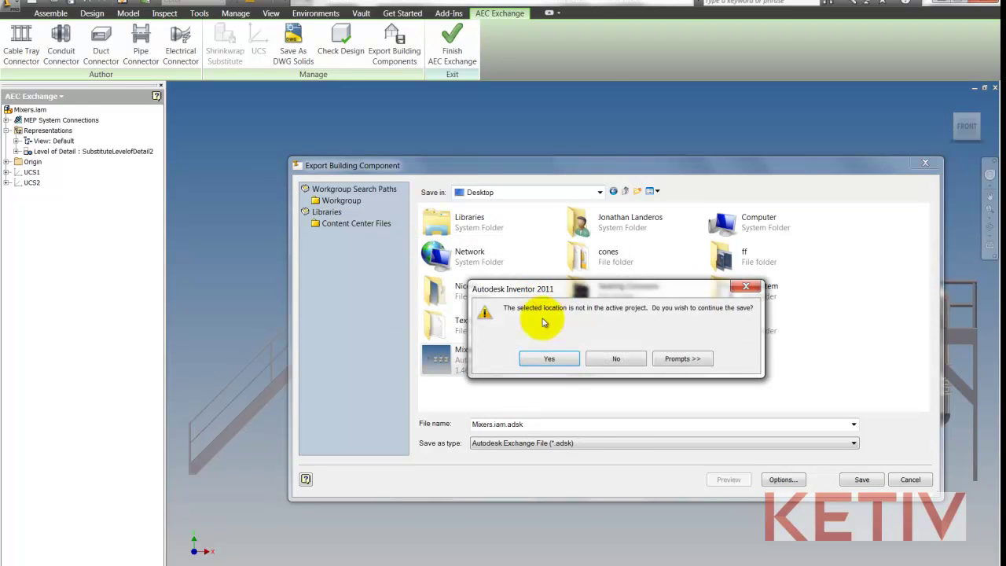
left_click(553, 359)
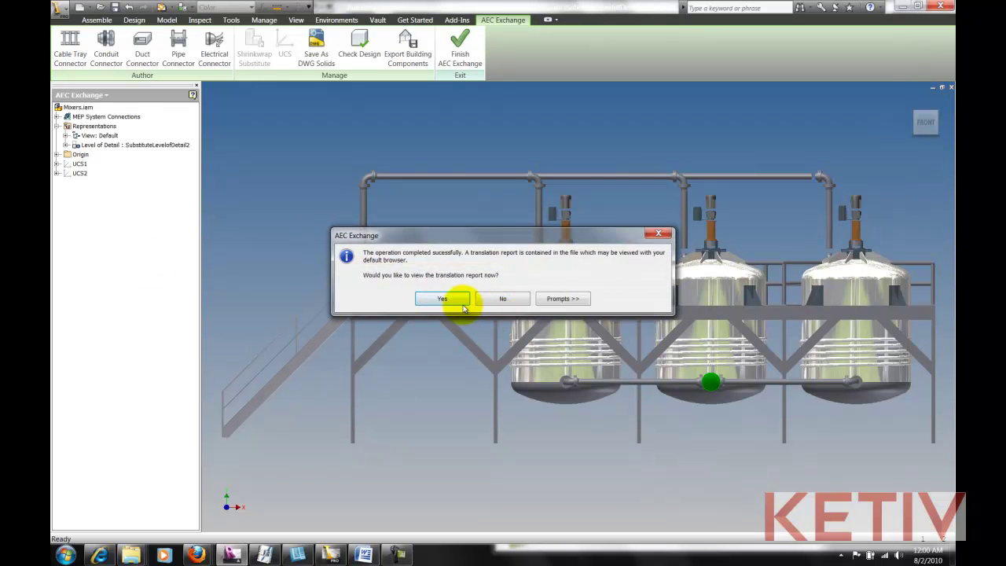
- Open the translation report and examine the exported views, component properties and pipe connector data
left_click(451, 302)
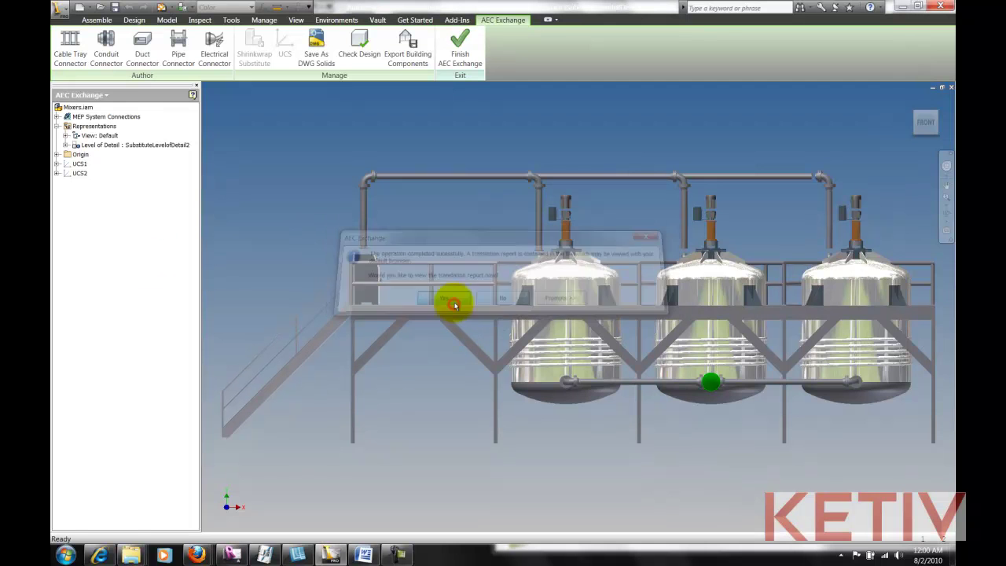
scroll(453, 311, "down", 15)
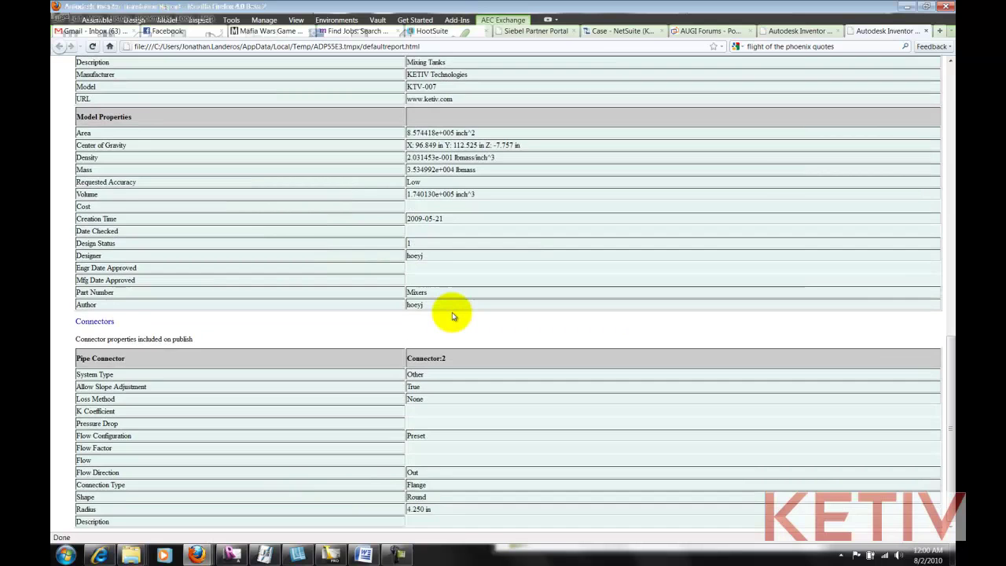
scroll(452, 313, "up", 7)
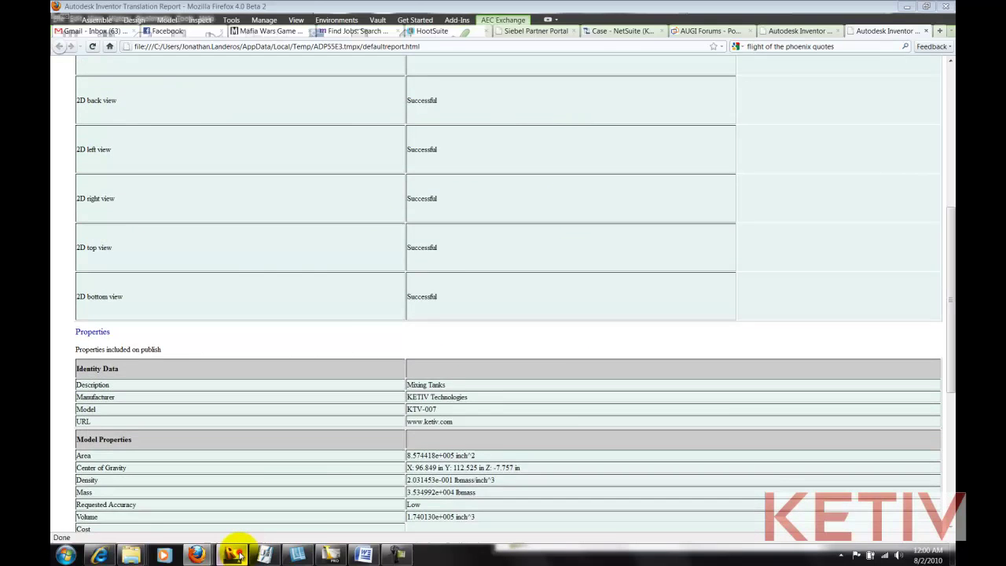
- Switch to Revit Architecture and open Mixers.iam.adsk from the Desktop
left_click(233, 555)
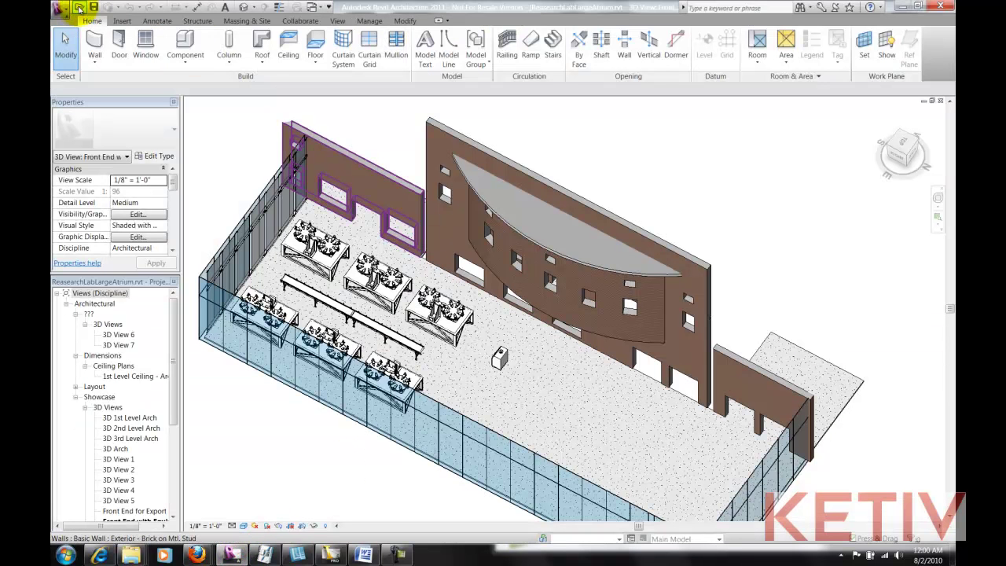
left_click(79, 8)
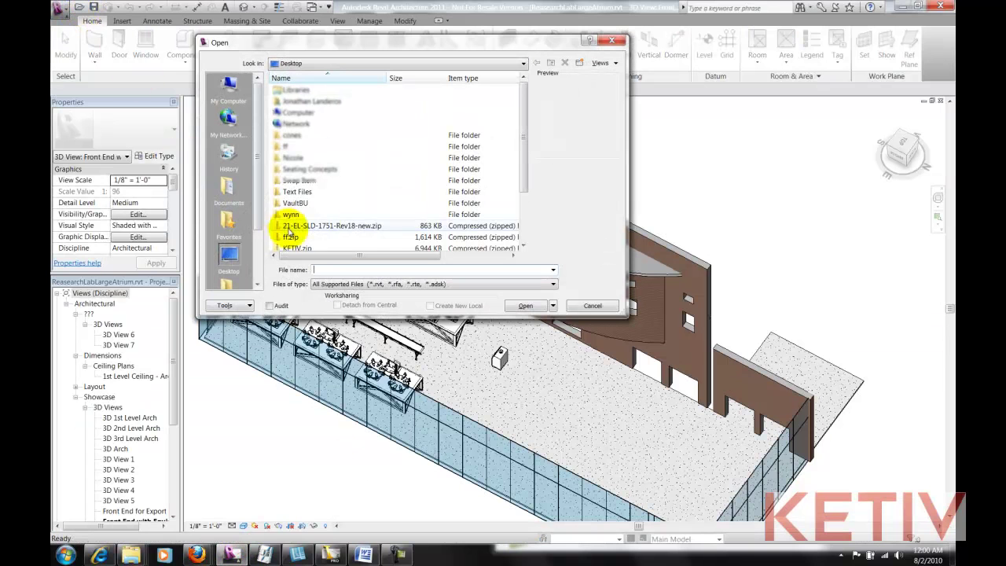
left_click_drag(525, 124, 522, 191)
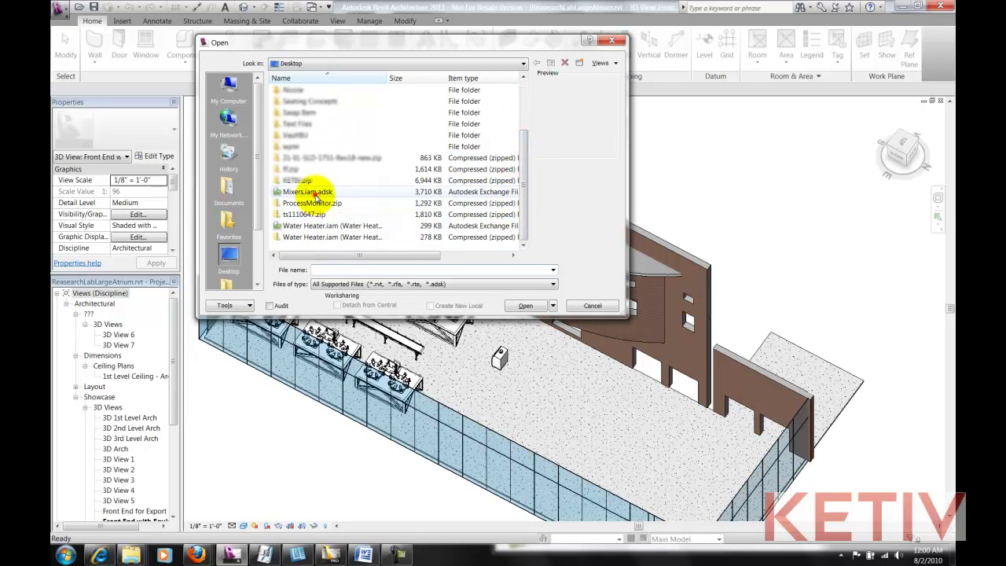
left_click(315, 193)
left_click(523, 306)
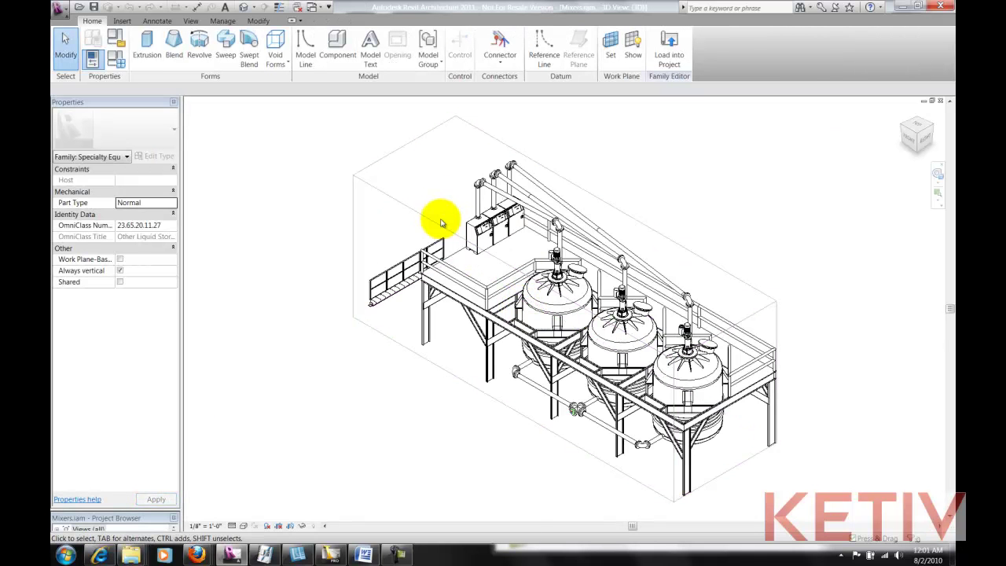
- Load the mixers family into the building project and place one instance near the middle of the front glass wall
middle_click_drag(443, 191, 495, 213, "shift")
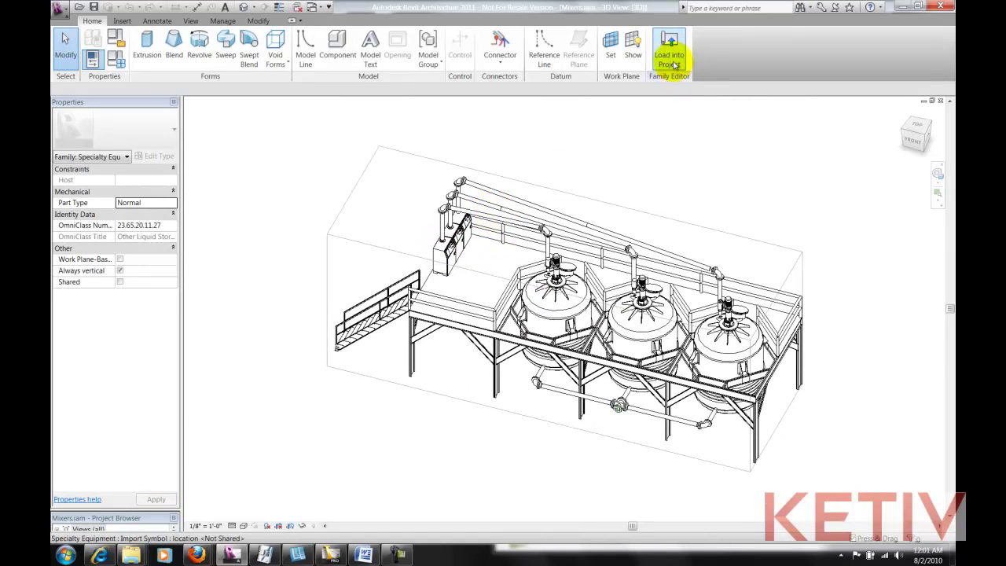
left_click(669, 56)
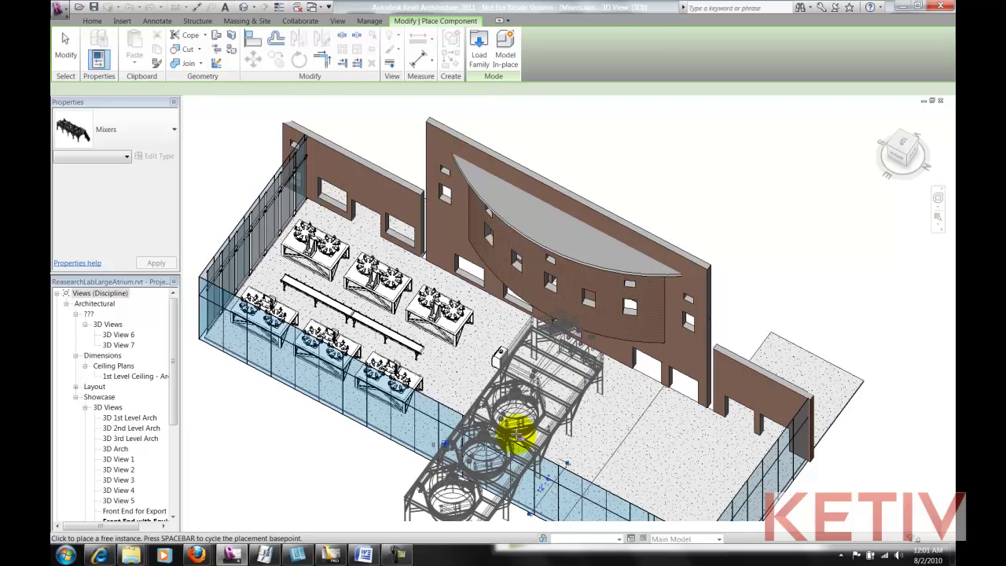
left_click(515, 429)
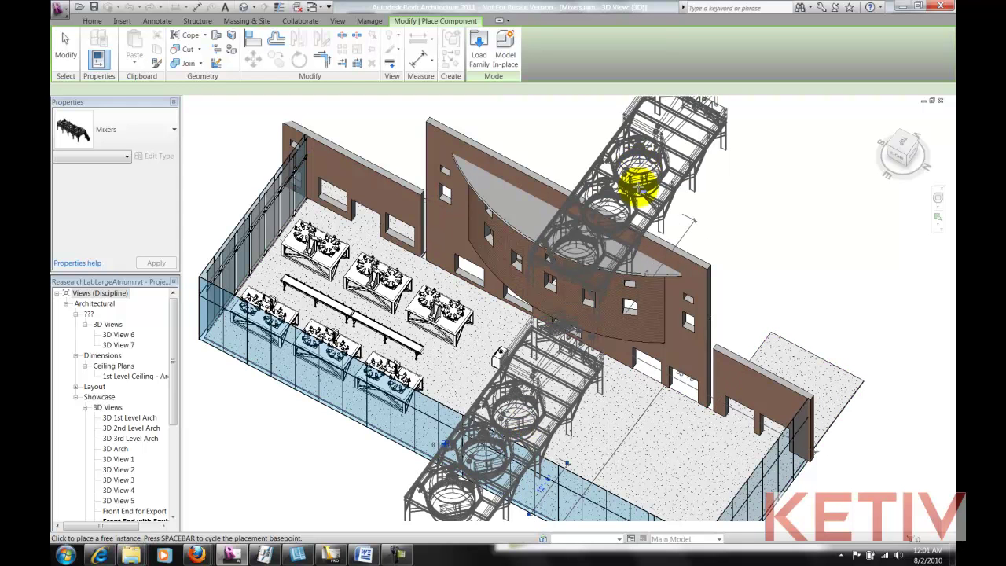
key("Escape")
key("Escape")
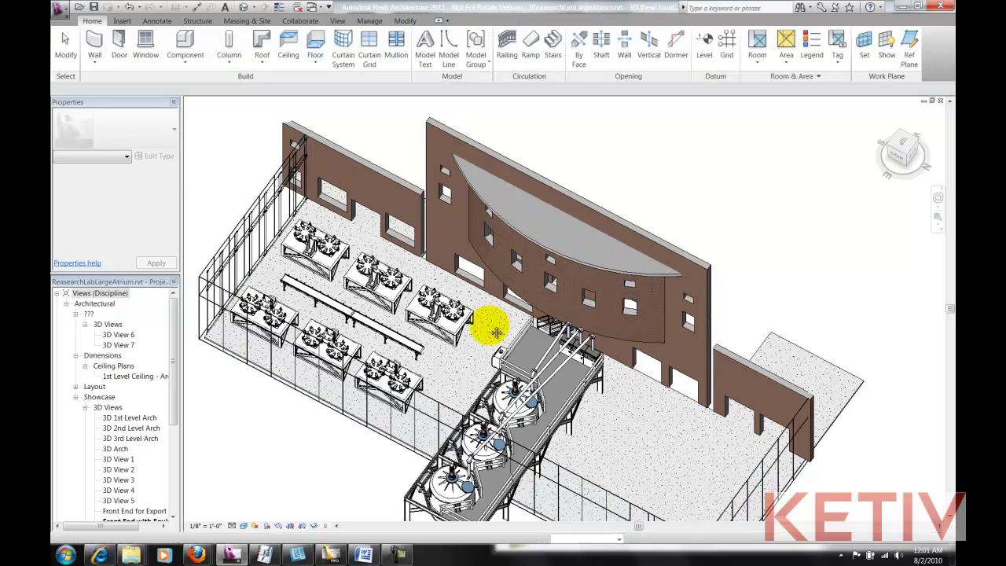
- Rotate the placed mixers parallel to the long front glass wall and move them onto the open floor inside the building
middle_click_drag(490, 325, 561, 297, "shift")
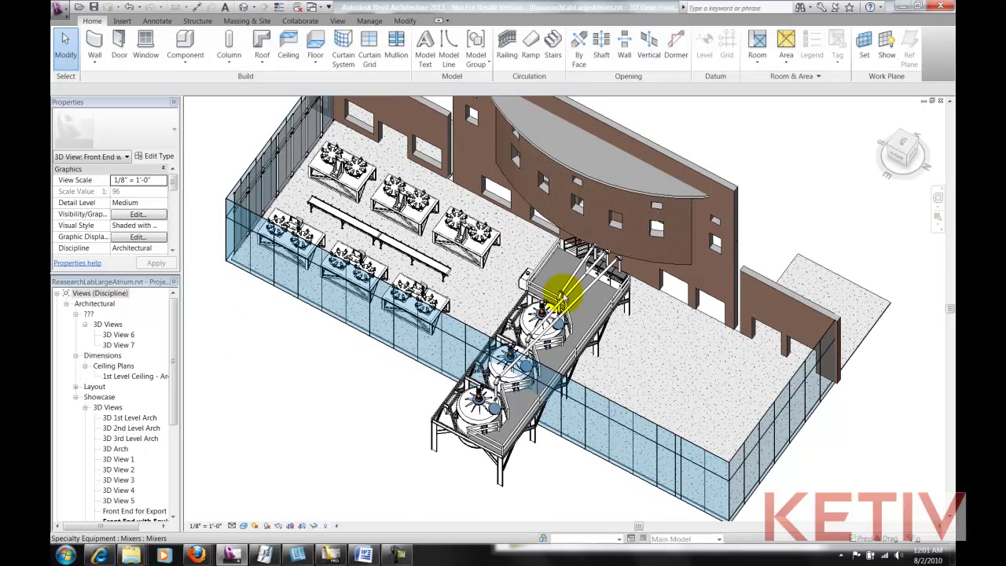
left_click(559, 319)
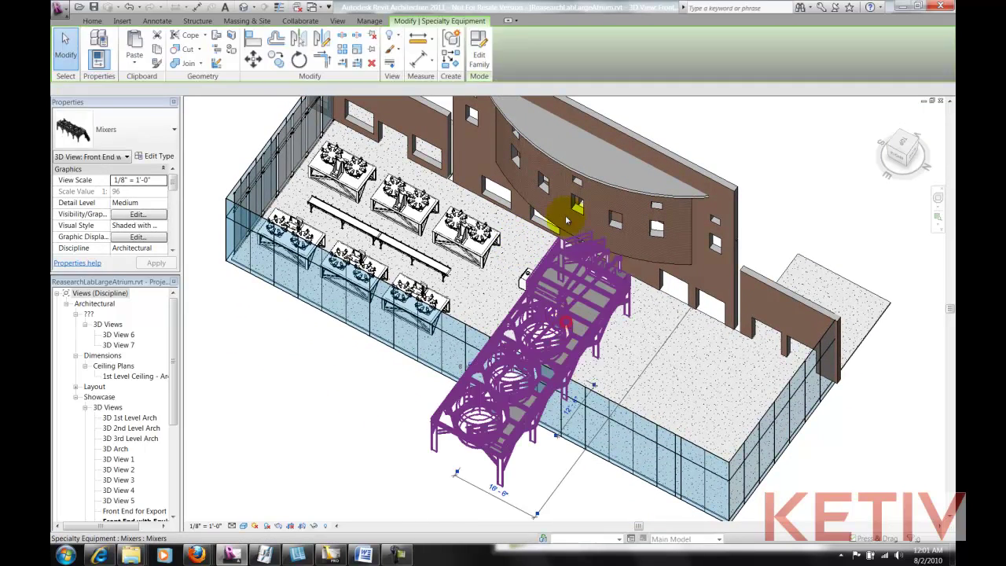
left_click(299, 60)
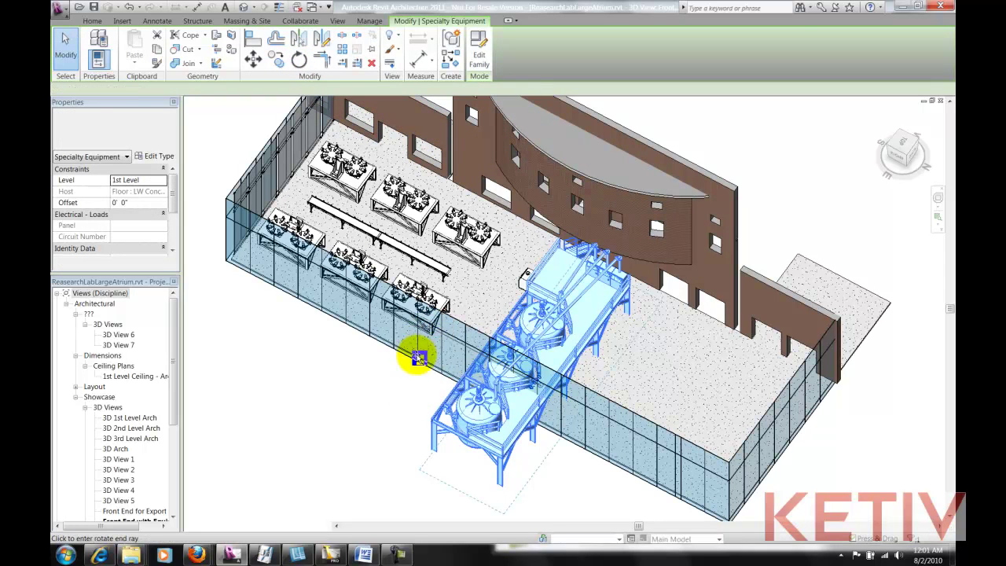
left_click(412, 387)
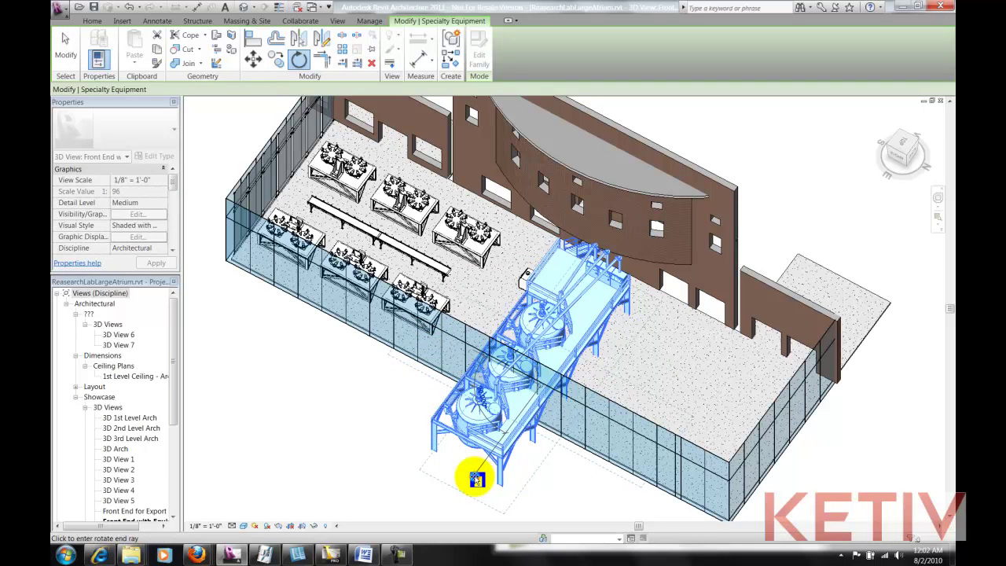
left_click(475, 477)
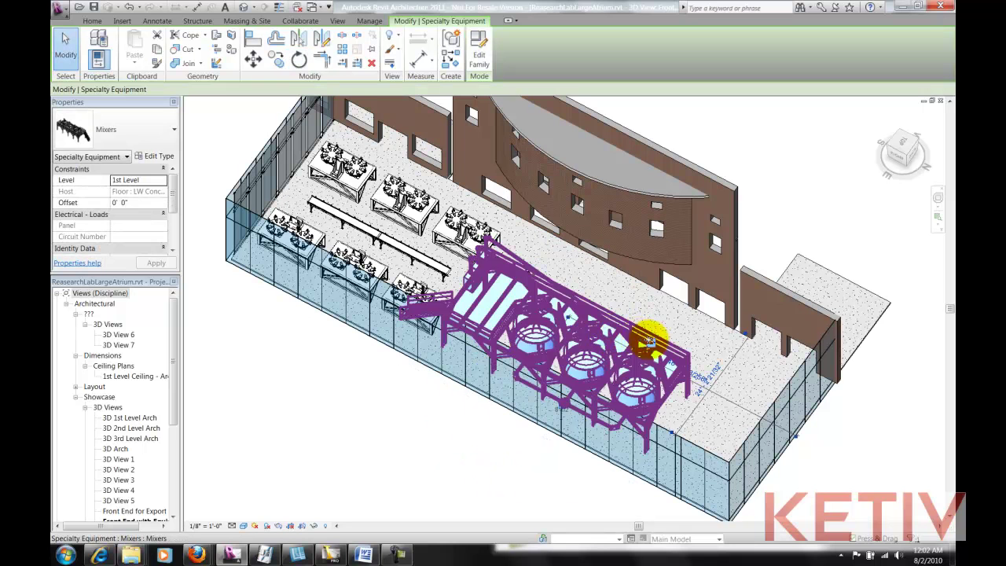
left_click_drag(649, 341, 674, 341)
left_click(755, 153)
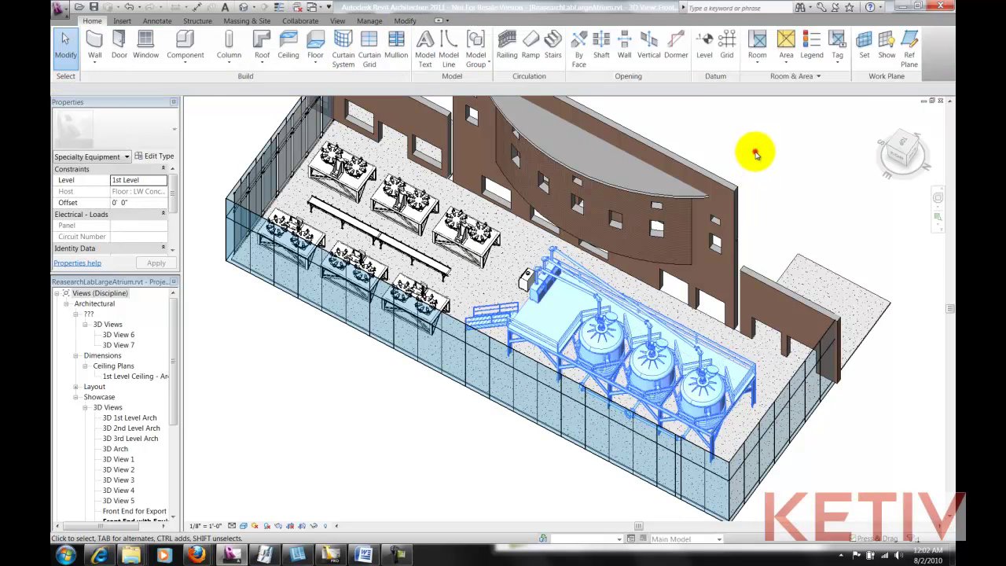